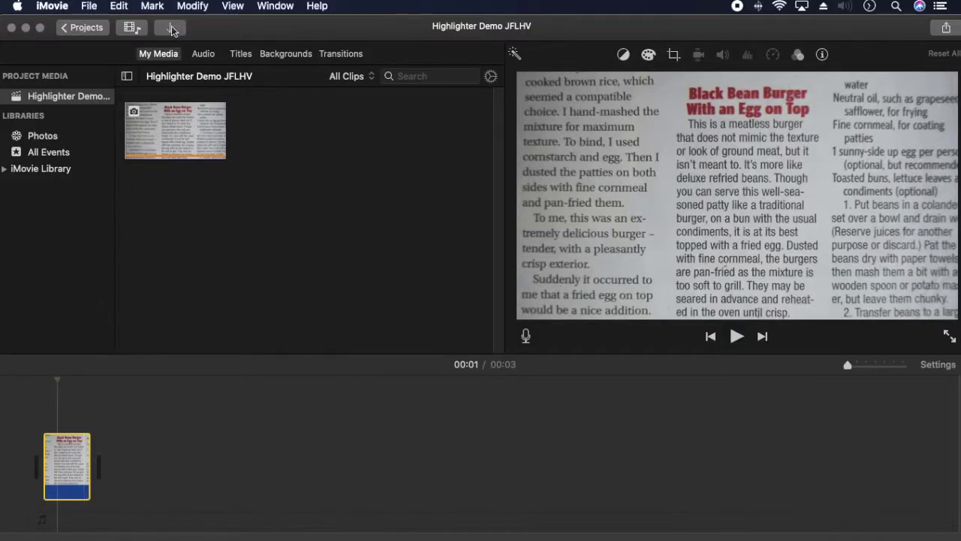
Import every red-bar overlay image from the Desktop's Overlay Images folder, then deselect the timeline.
left_click(170, 28)
left_click(912, 527)
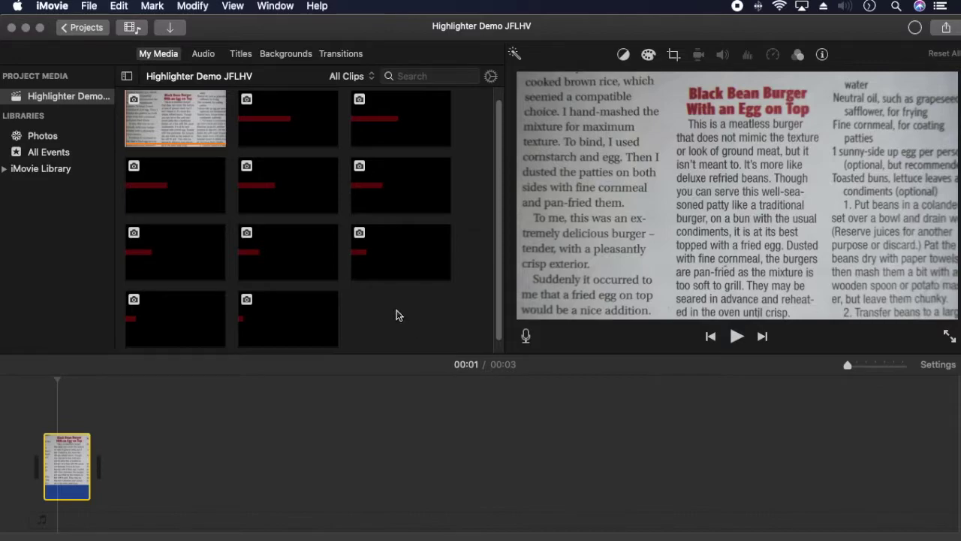
left_click(399, 318)
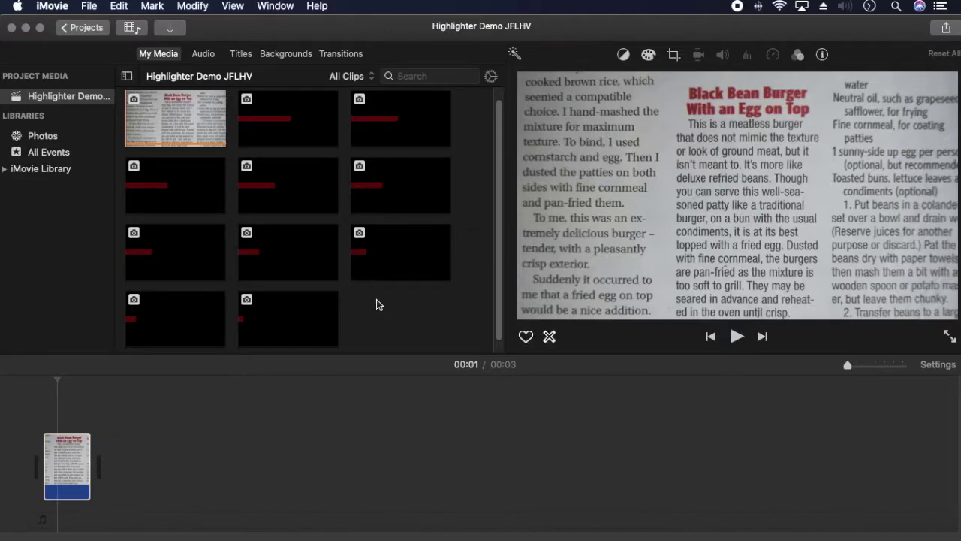
Sort the media in descending order and add the ten overlay images to the movie.
right_click(369, 306)
mouse_move(455, 333)
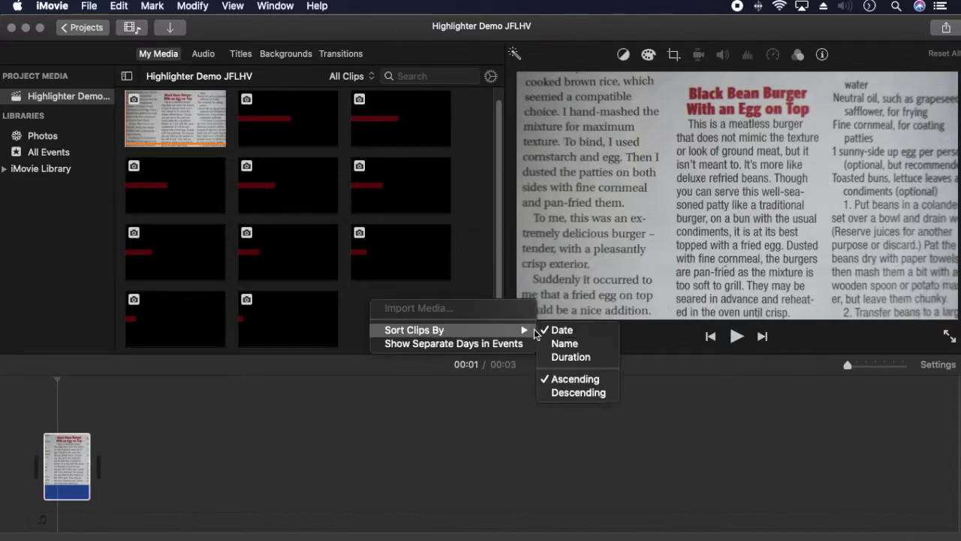
left_click(571, 394)
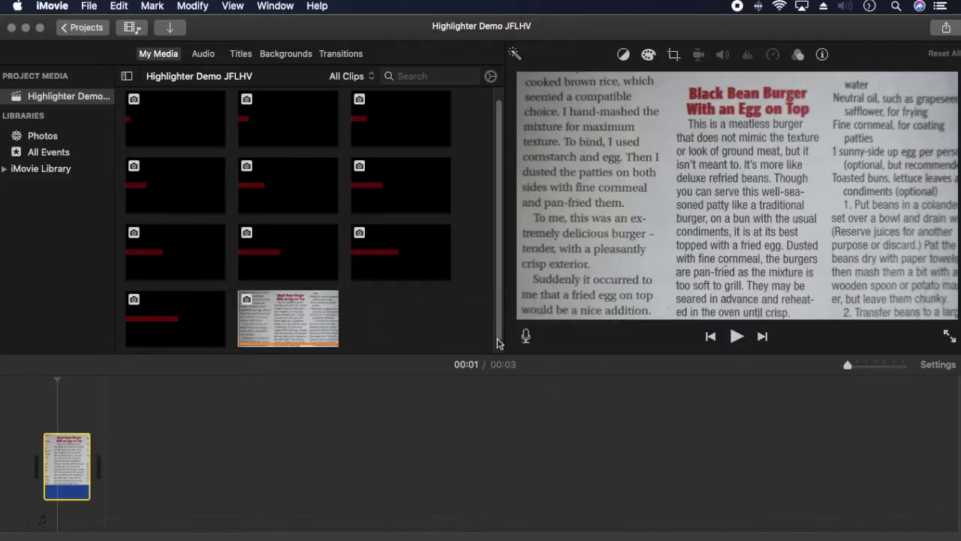
left_click(169, 122)
left_click(167, 311, "shift")
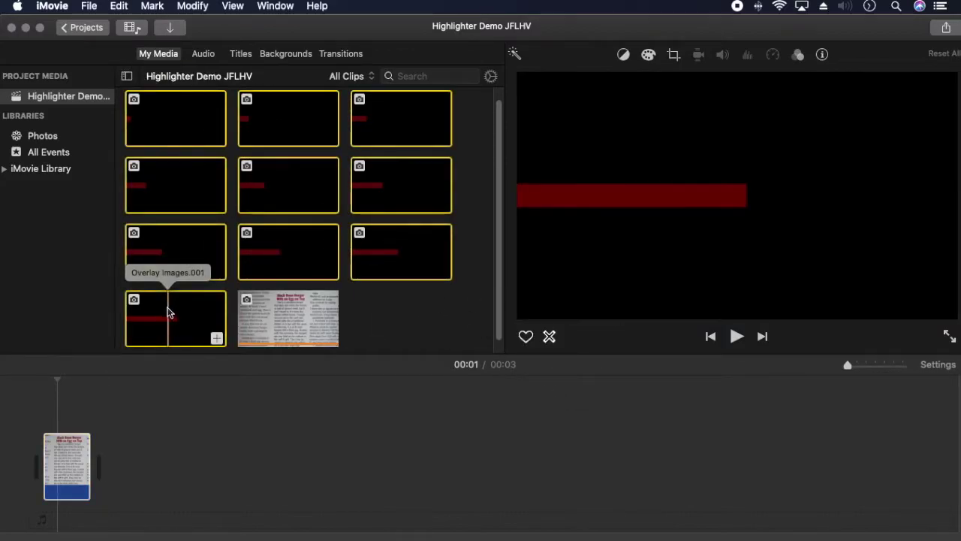
left_click(216, 340)
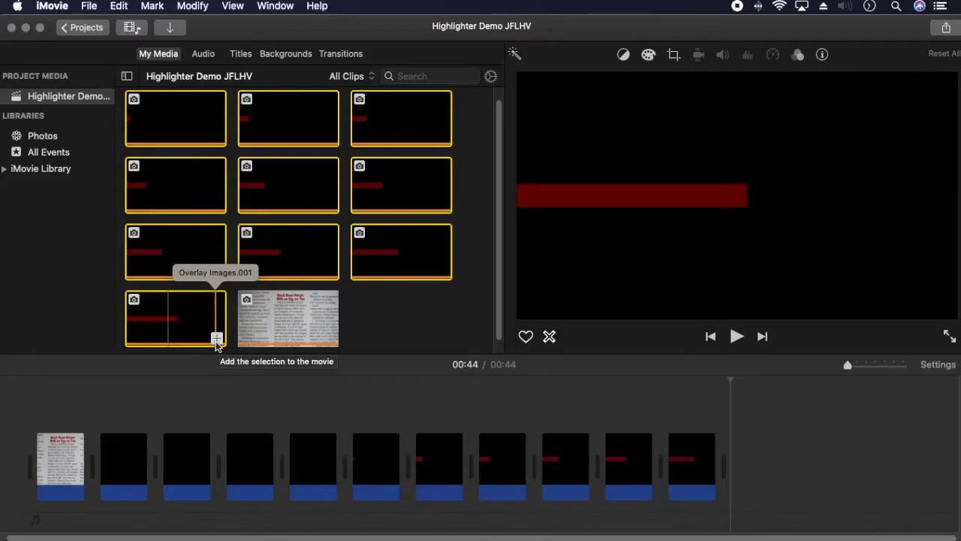
Set the ten overlay clips in the timeline to a 0.1 second duration.
left_click(763, 425)
left_click_drag(776, 468, 153, 458)
left_click(822, 54)
left_click(884, 79)
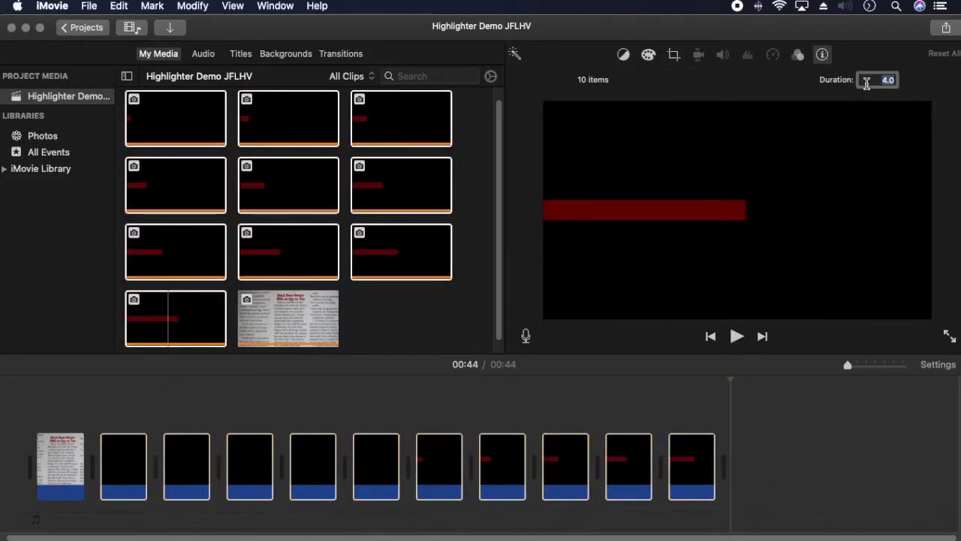
type("0.1")
key("Return")
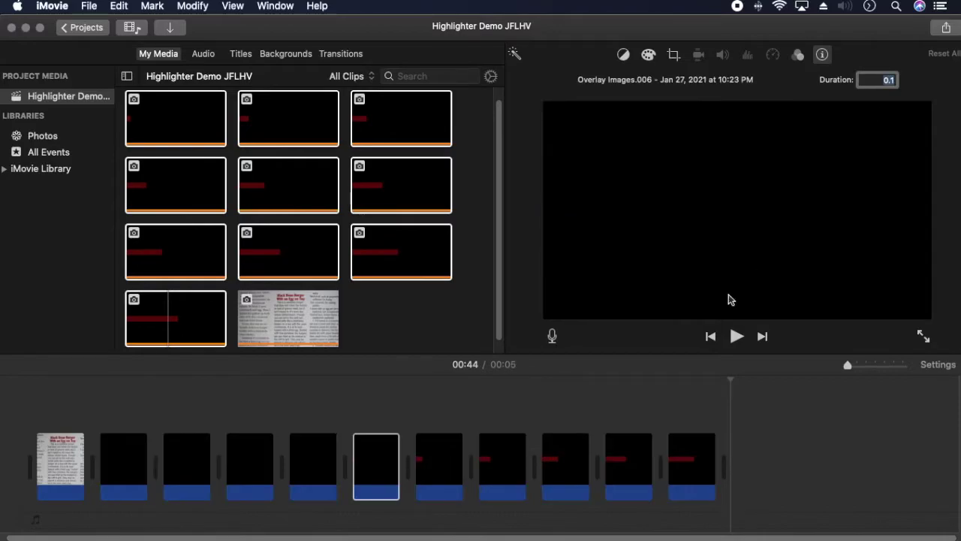
Connect the ten overlay clips above the newspaper clip's start, zoom in, and select the last overlay.
left_click_drag(786, 465, 143, 468)
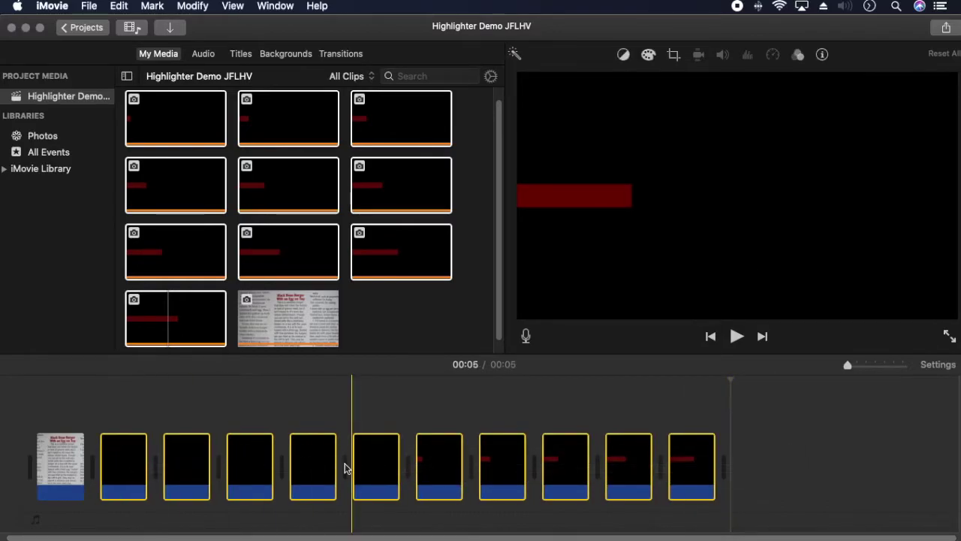
left_click_drag(341, 492, 75, 414)
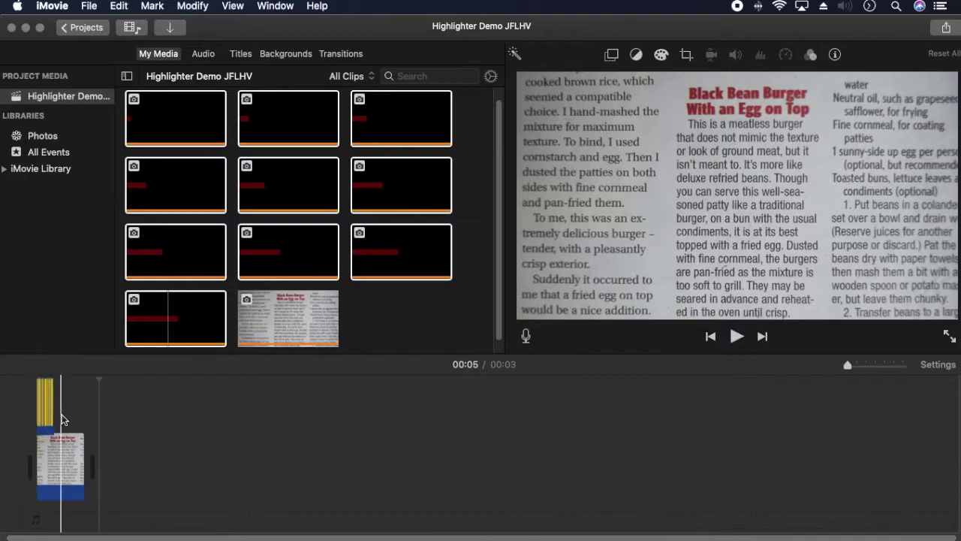
left_click(895, 366)
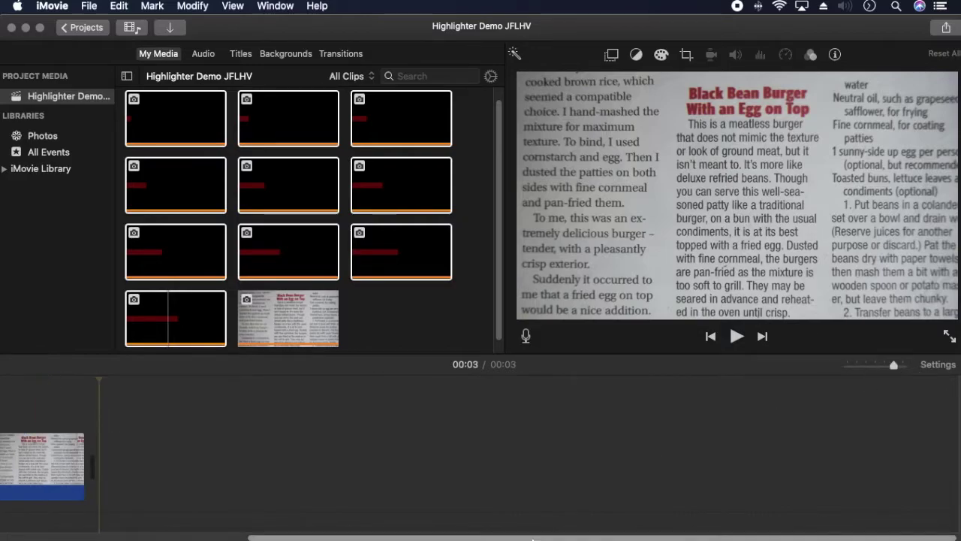
left_click(282, 391)
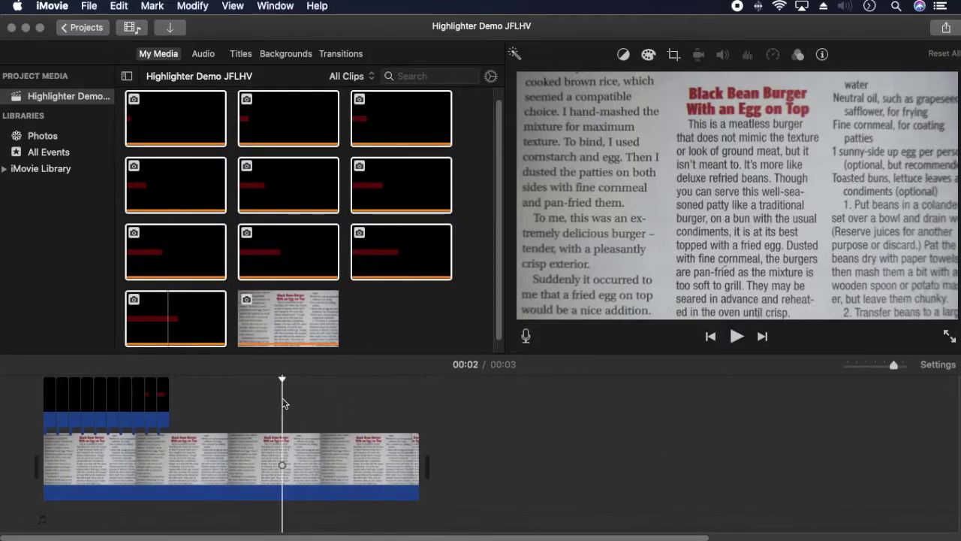
left_click(163, 409)
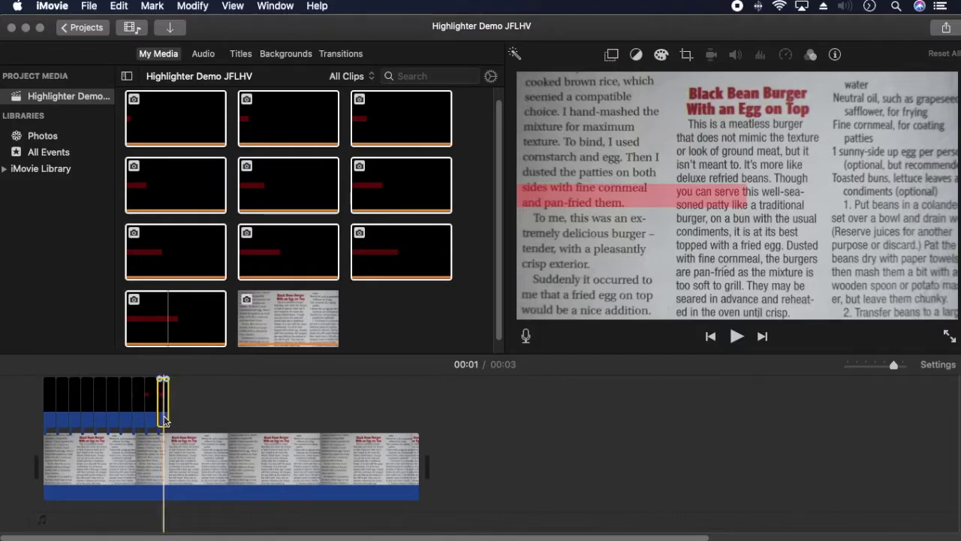
Make the last overlay Picture in Picture and place its red bar over 'or look of ground meat, but it'.
left_click(612, 55)
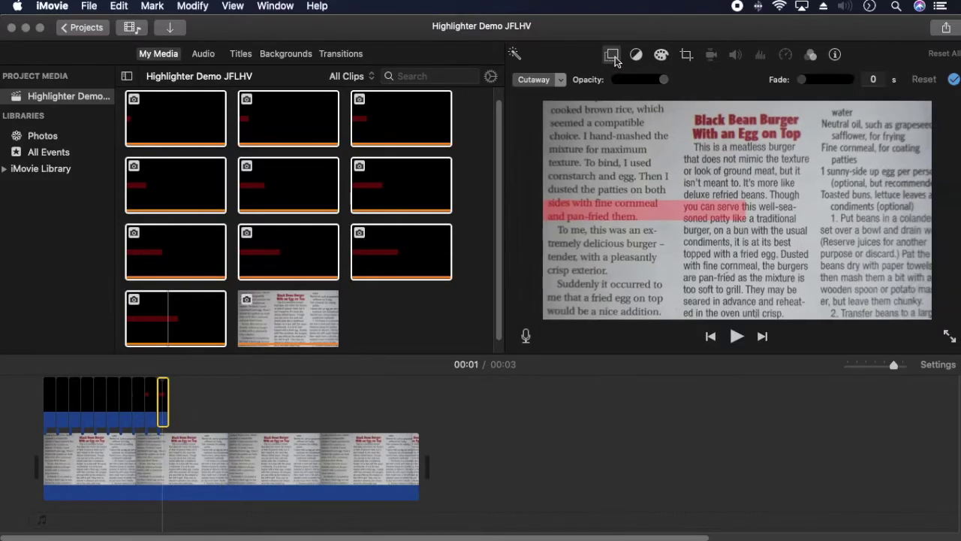
left_click(561, 79)
left_click(559, 130)
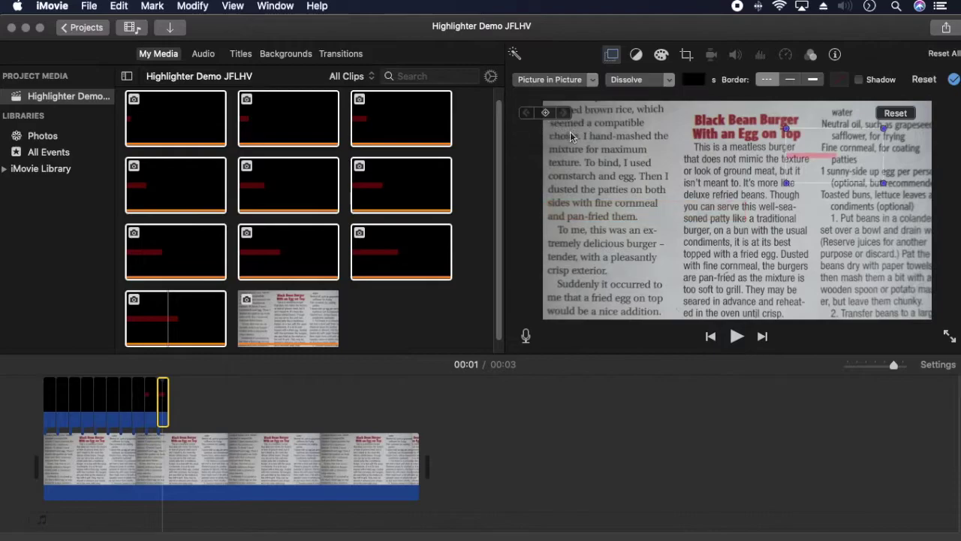
left_click(694, 79)
left_click_drag(787, 183, 686, 232)
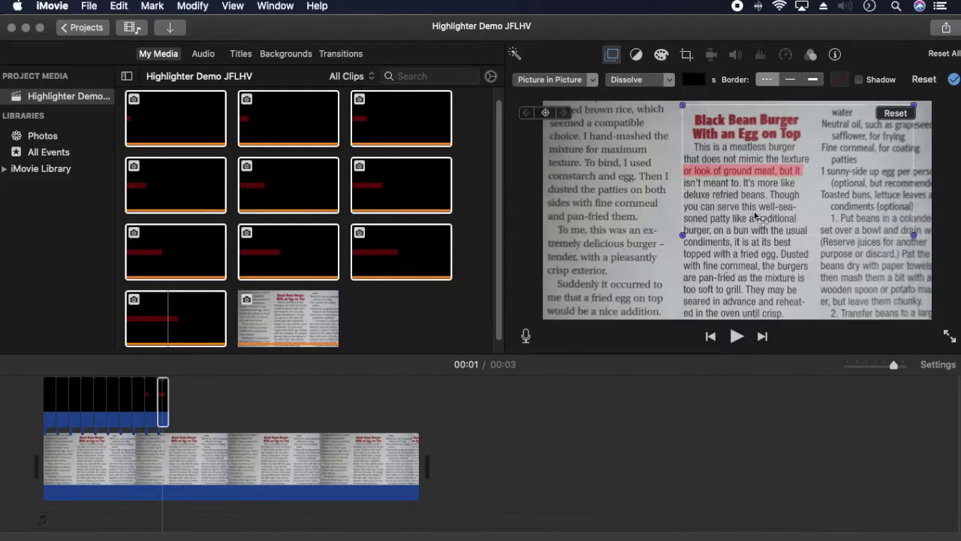
left_click(166, 398)
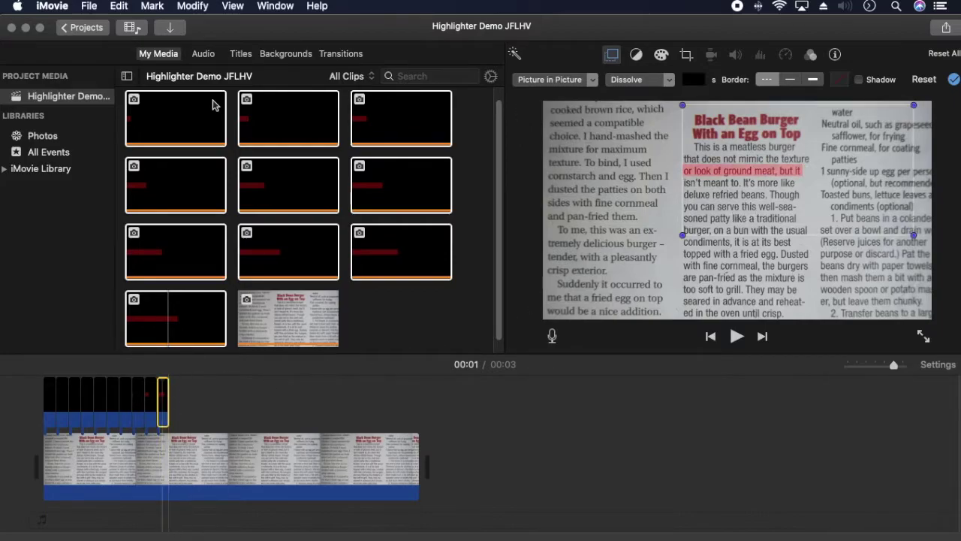
left_click(118, 6)
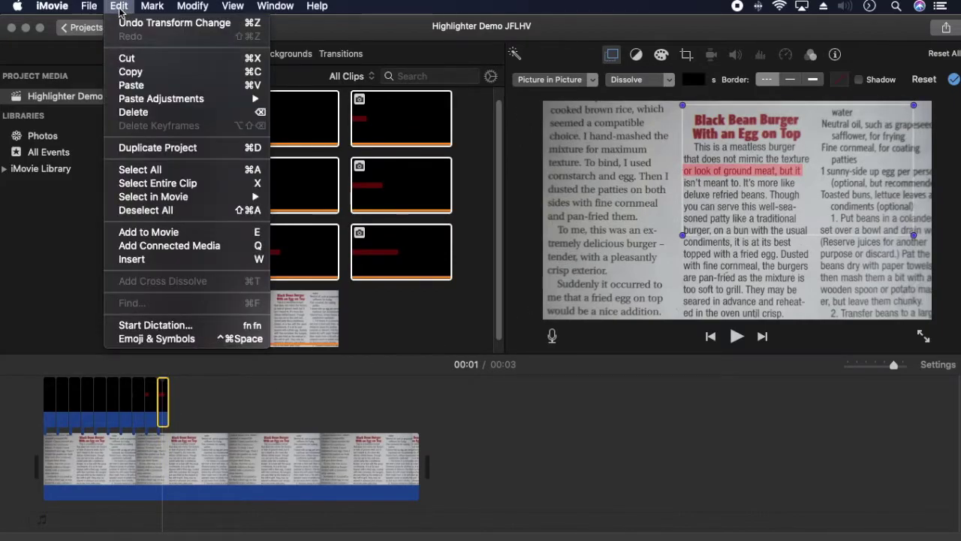
left_click(131, 72)
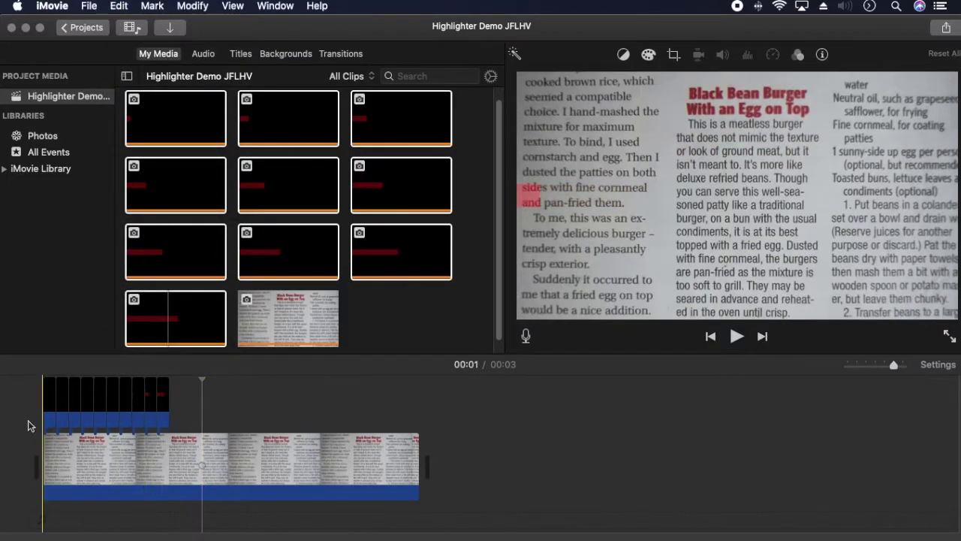
left_click_drag(29, 419, 158, 418)
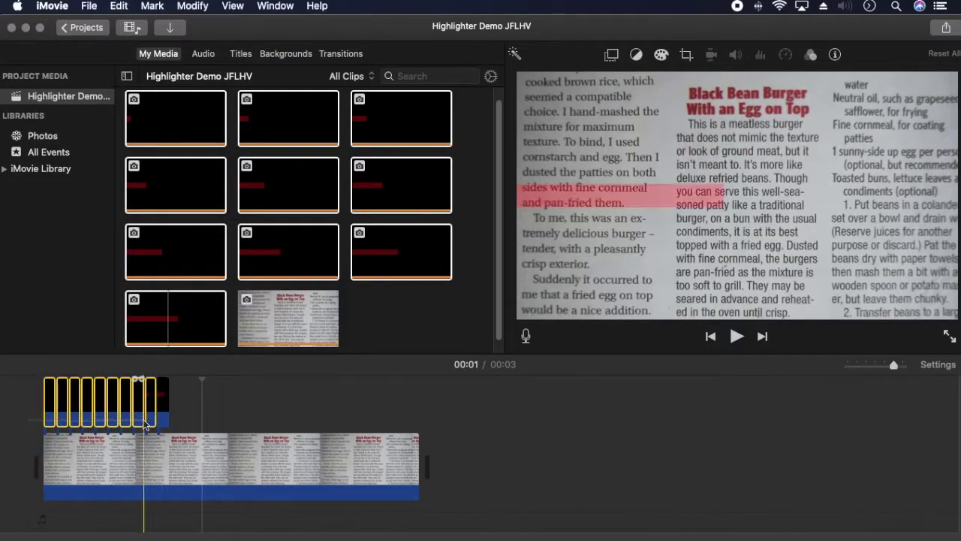
left_click(114, 7)
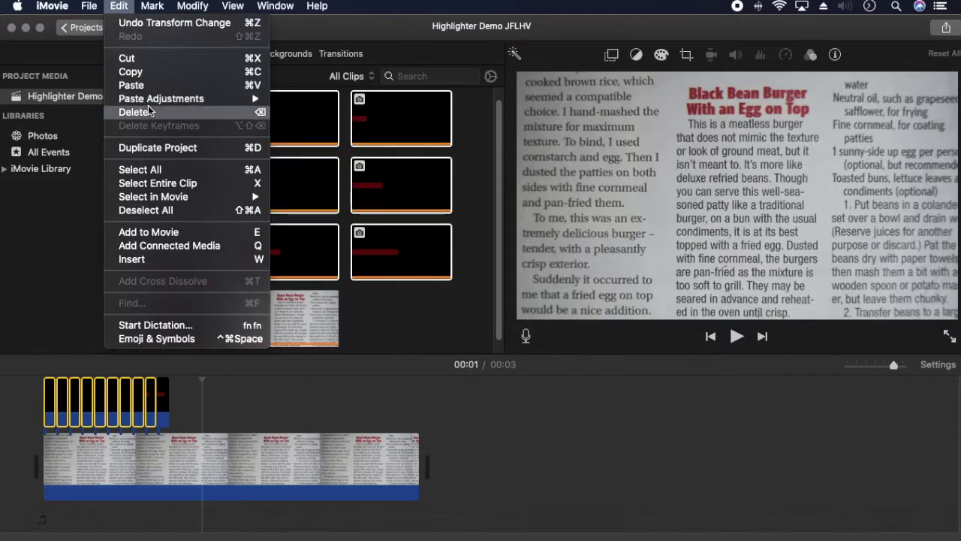
mouse_move(214, 100)
left_click(290, 99)
left_click(737, 336)
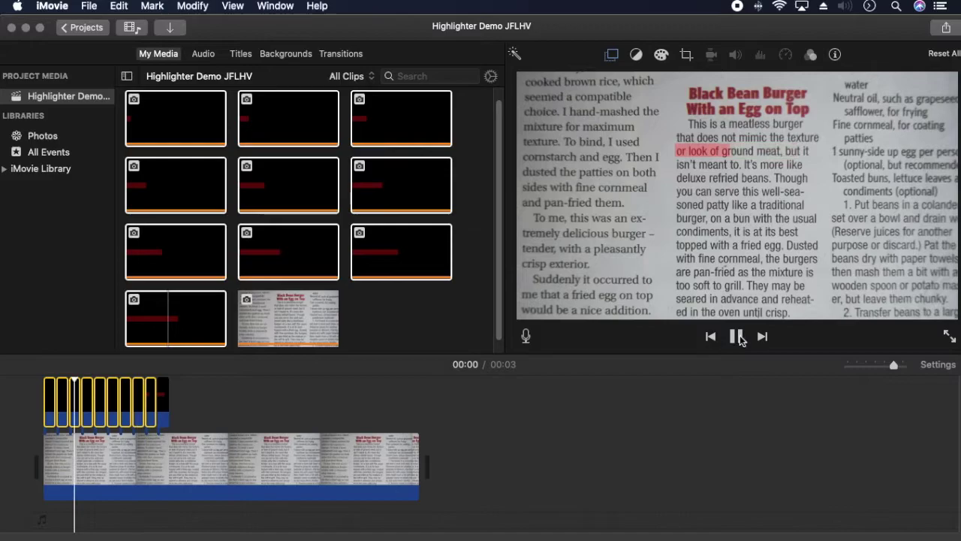
key("space")
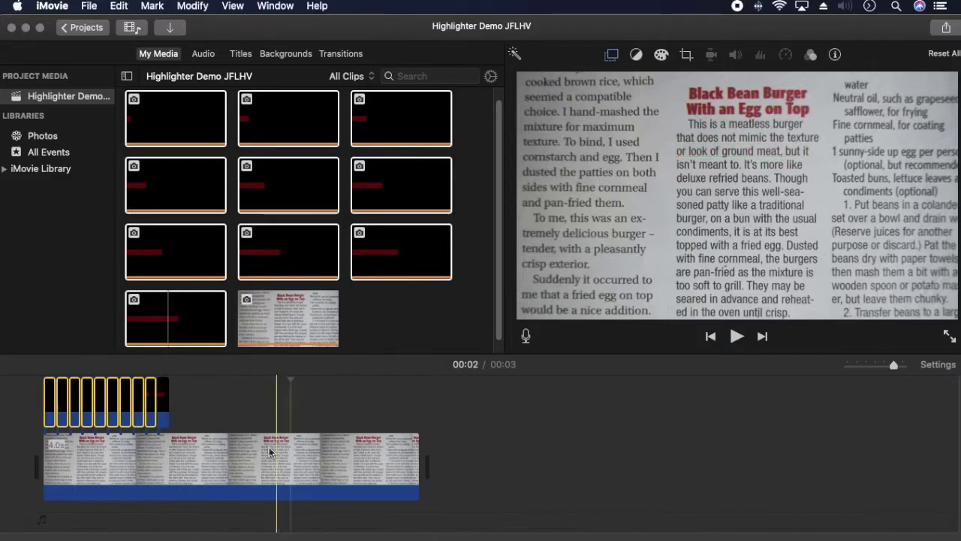
Save the frame at 00:01 as an image named 'Line 1' on the Desktop.
left_click(161, 449)
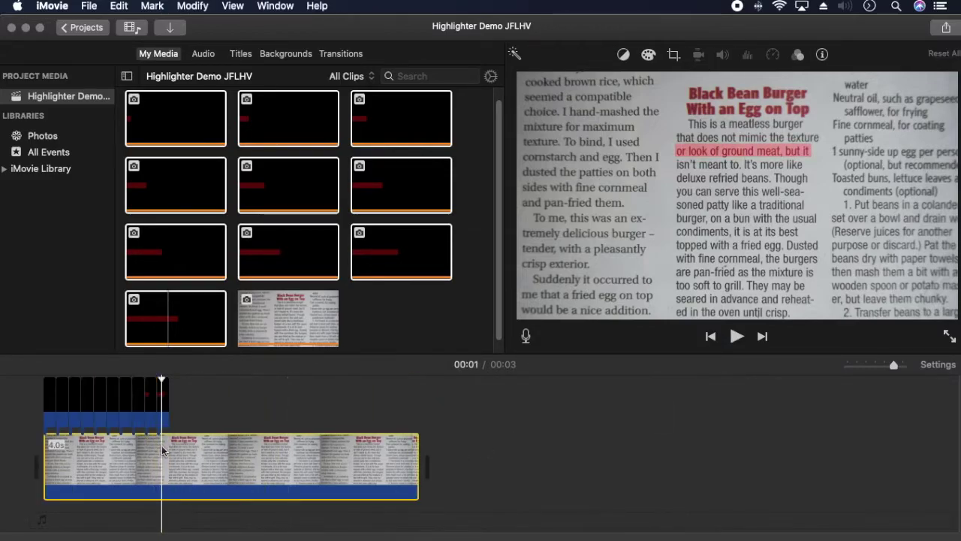
left_click(946, 27)
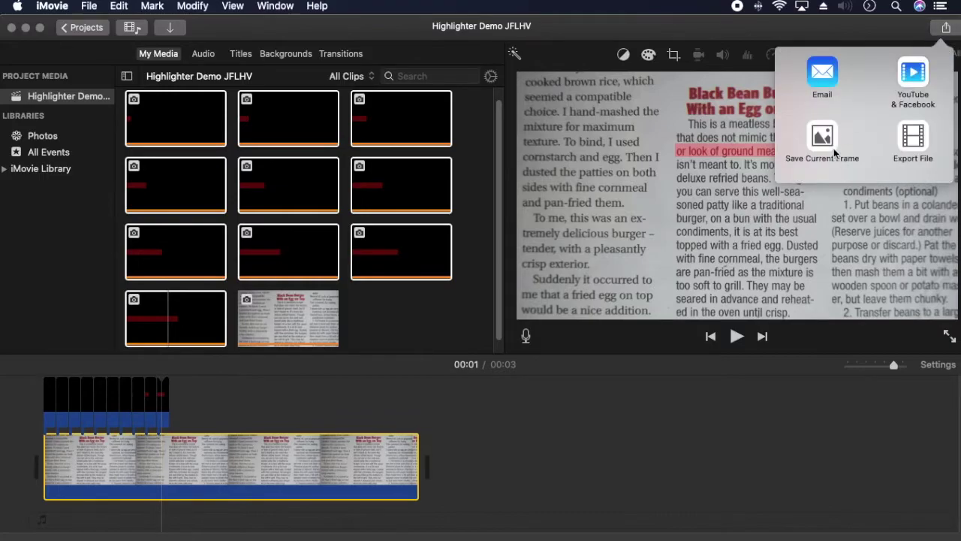
left_click(822, 138)
type("Line 1")
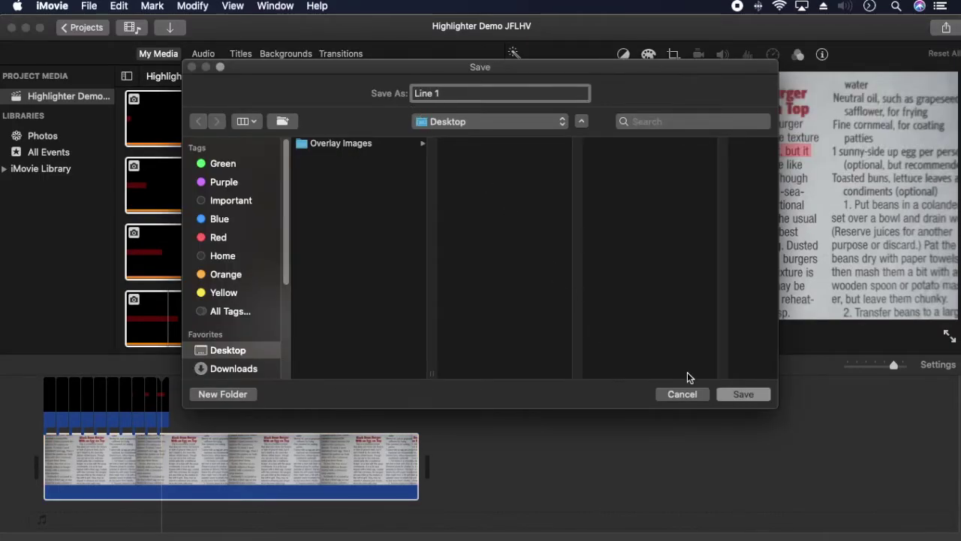
left_click(737, 394)
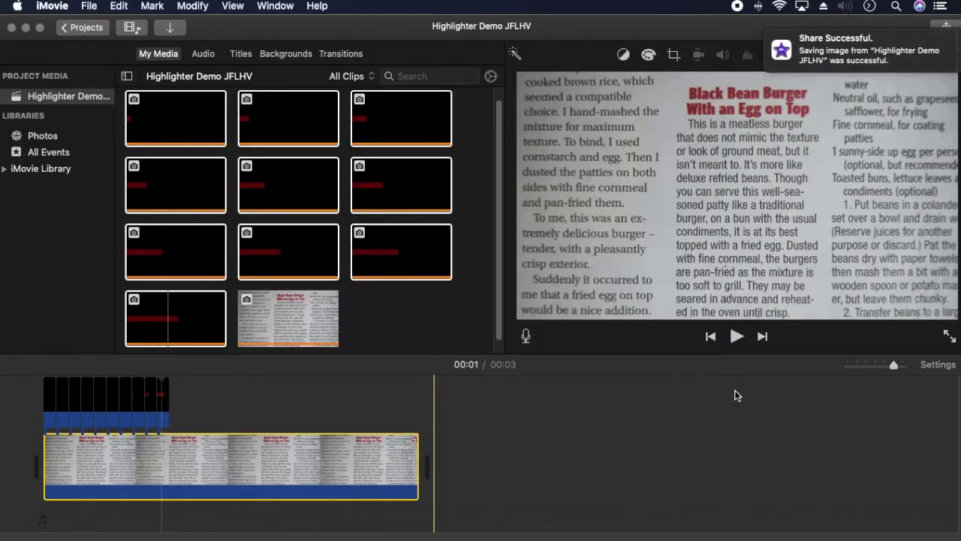
Import Line 1.jpg, trim the first article clip to 1.5 s, and place the still after it.
left_click(166, 29)
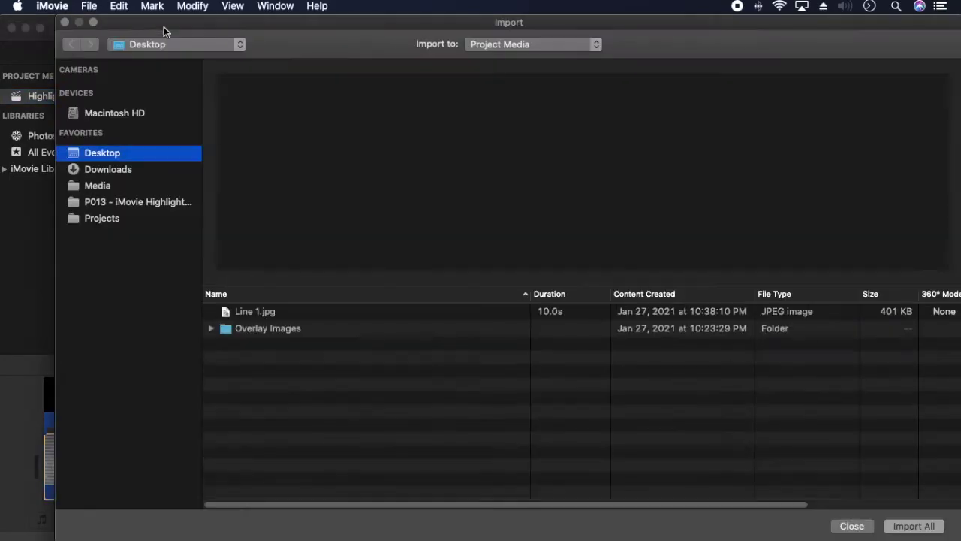
left_click(257, 316)
left_click(890, 526)
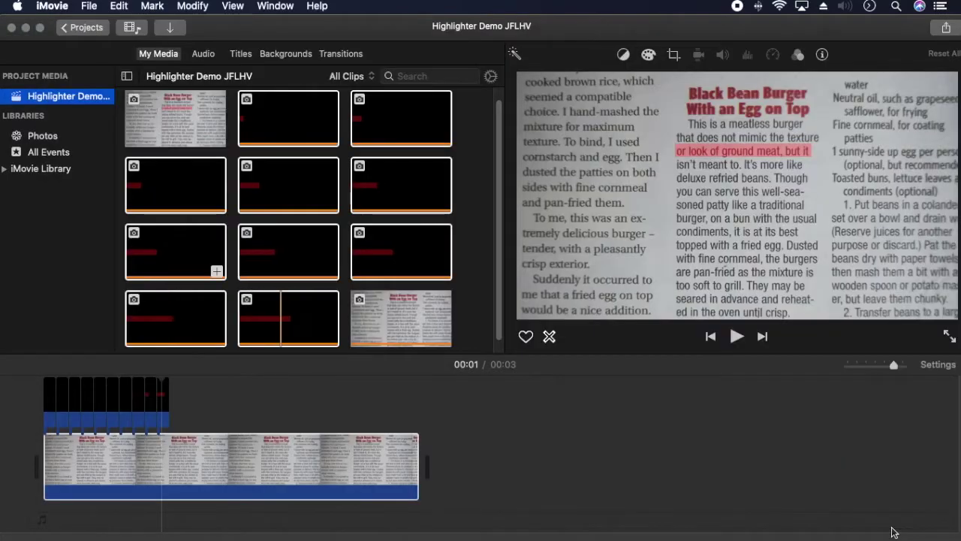
left_click_drag(417, 468, 169, 451)
left_click_drag(172, 120, 175, 464)
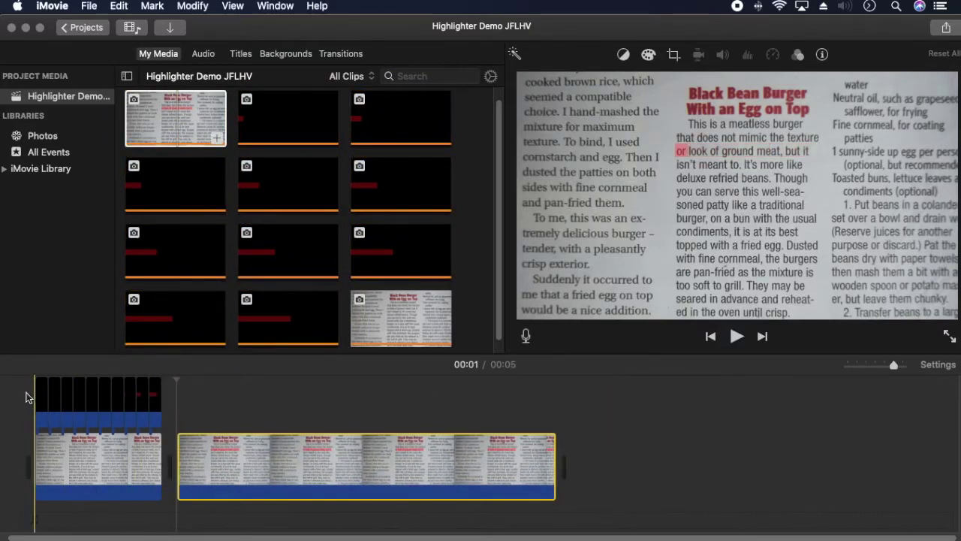
Copy the eight overlay clips and paste them above the start of the Line 1 still.
left_click_drag(13, 409, 163, 409)
left_click(118, 5)
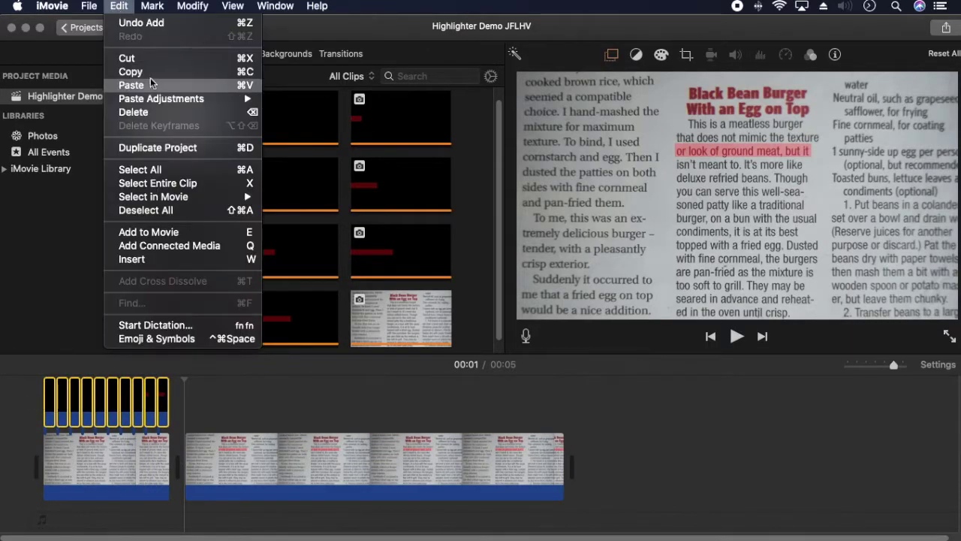
left_click(121, 83)
left_click(185, 400)
left_click(119, 5)
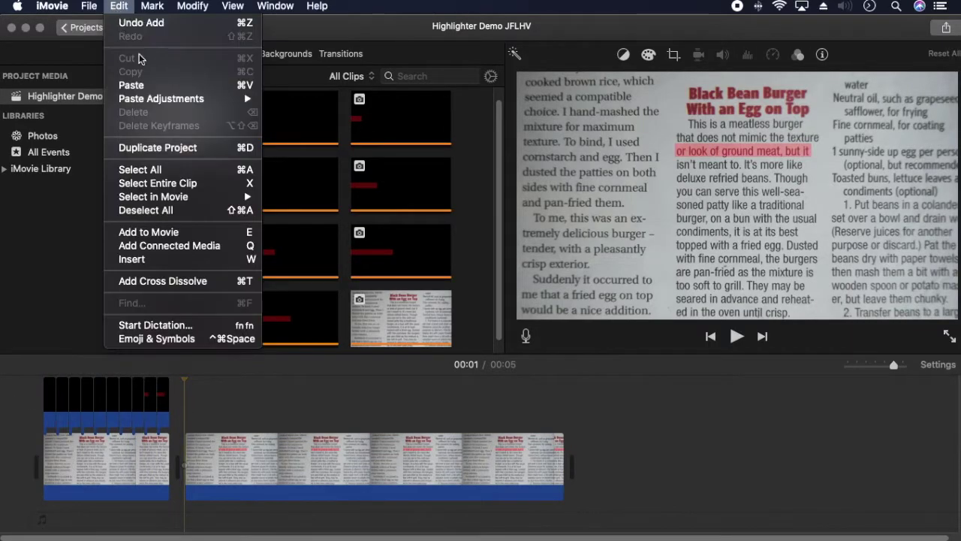
left_click(124, 85)
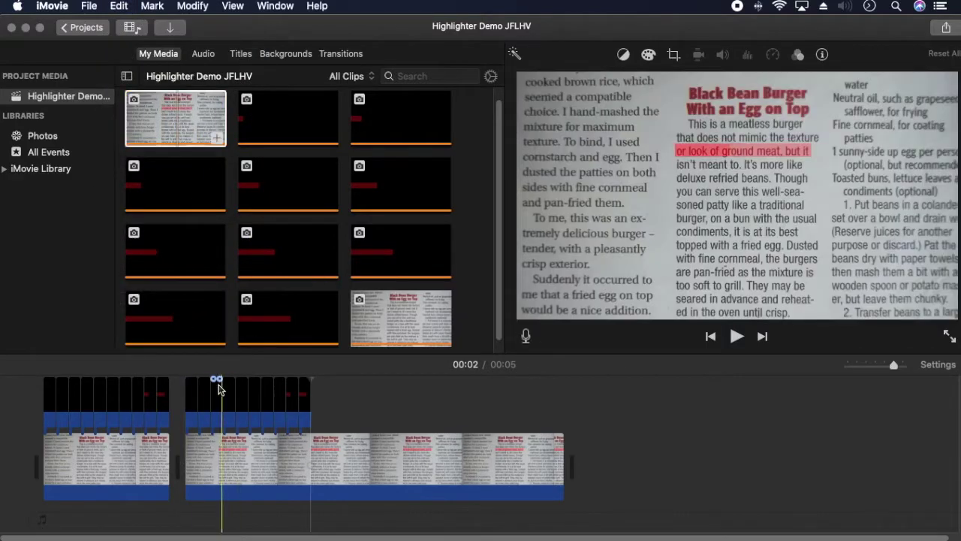
left_click(192, 409)
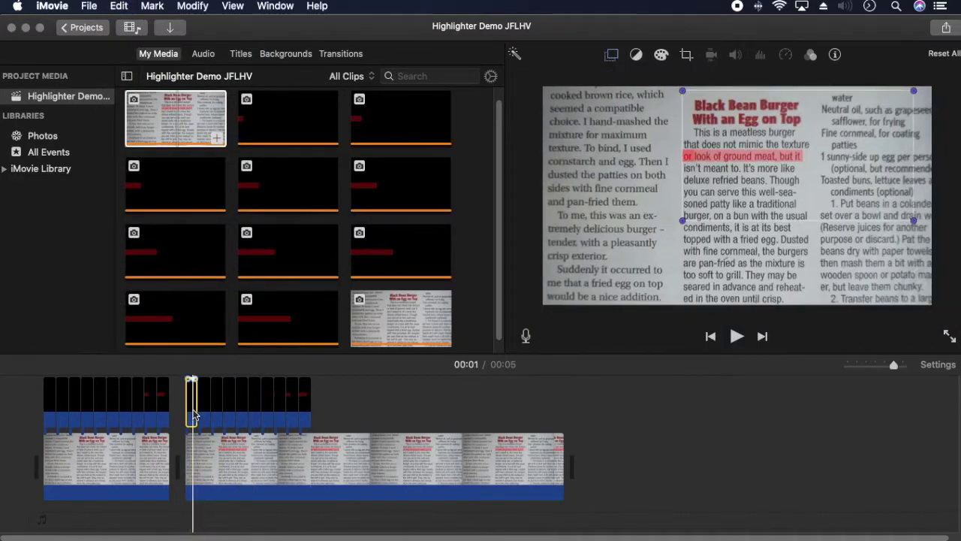
Move the first pasted highlight down one text line and paste all its adjustments onto the other seven.
left_click_drag(735, 206, 735, 215)
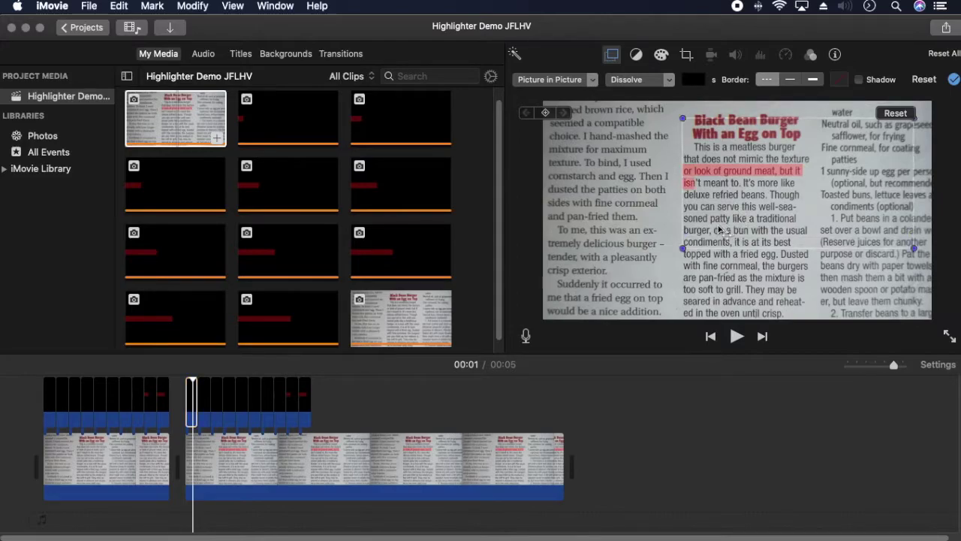
left_click(119, 5)
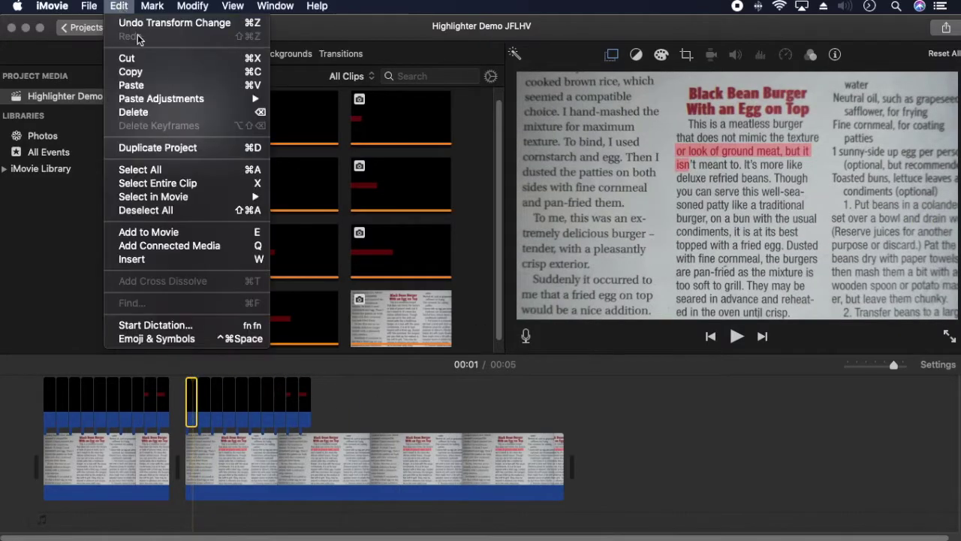
key("Escape")
left_click(304, 406)
left_click_drag(306, 408, 205, 412)
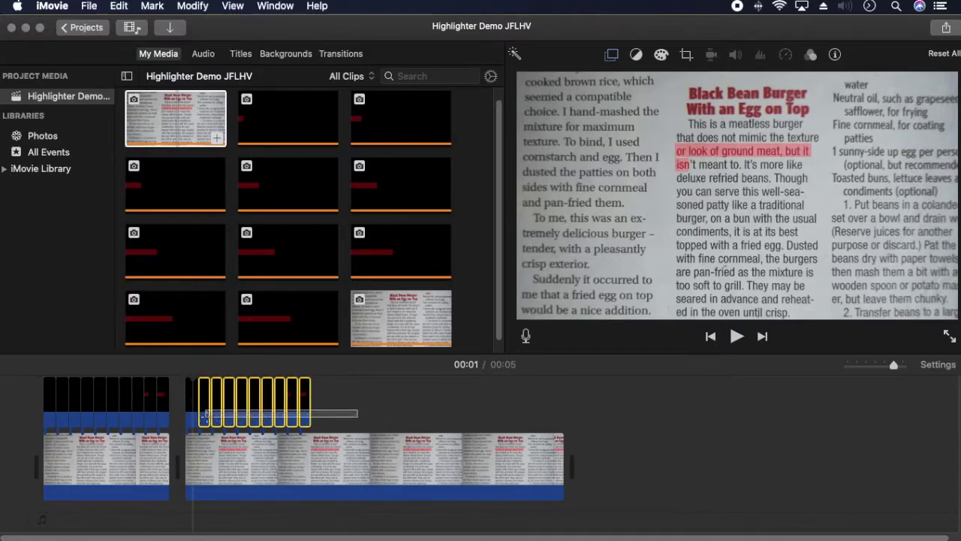
left_click(118, 5)
mouse_move(172, 98)
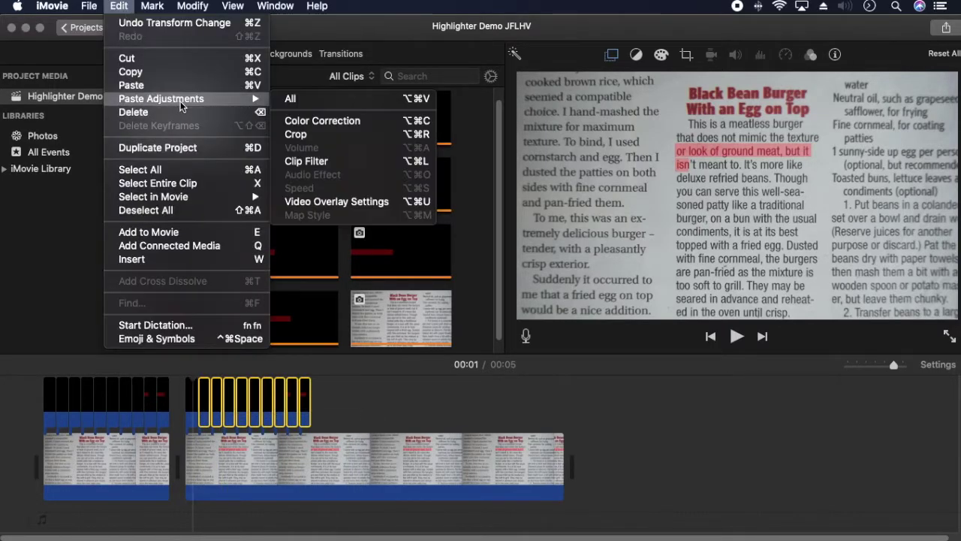
left_click(290, 101)
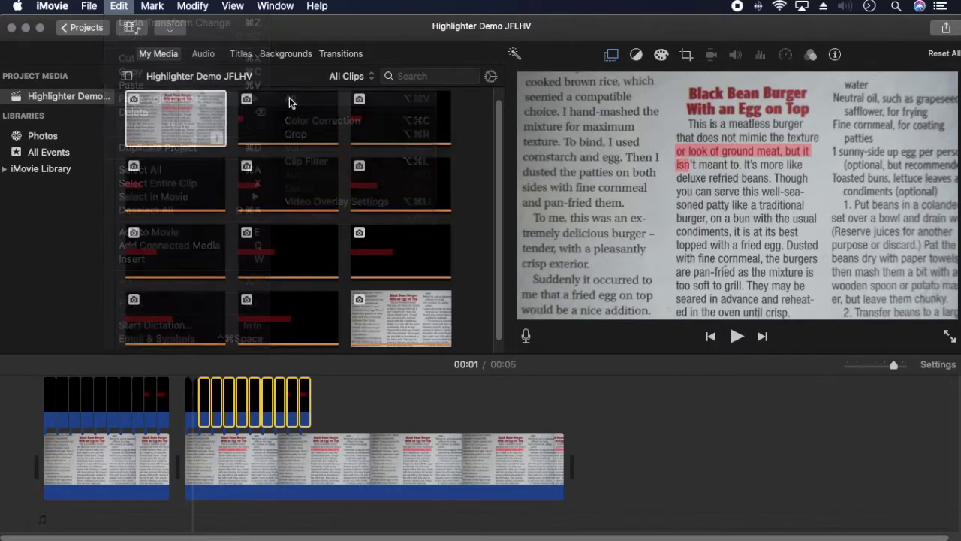
left_click(326, 416)
Lengthen the Line 1 still, stretch its last overlay to about 4.2 s, and preview from the start.
left_click_drag(563, 450, 758, 448)
left_click(315, 406)
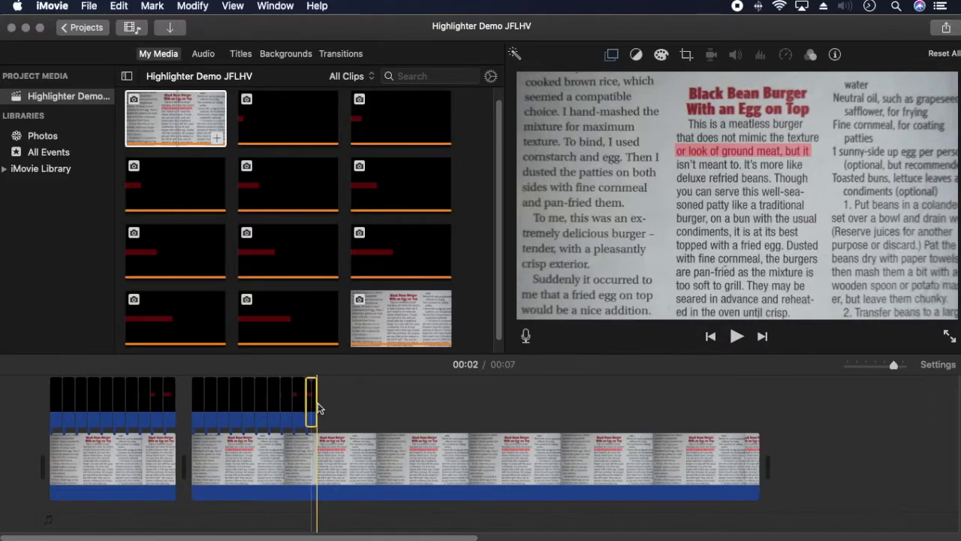
left_click_drag(316, 406, 758, 405)
left_click(494, 430)
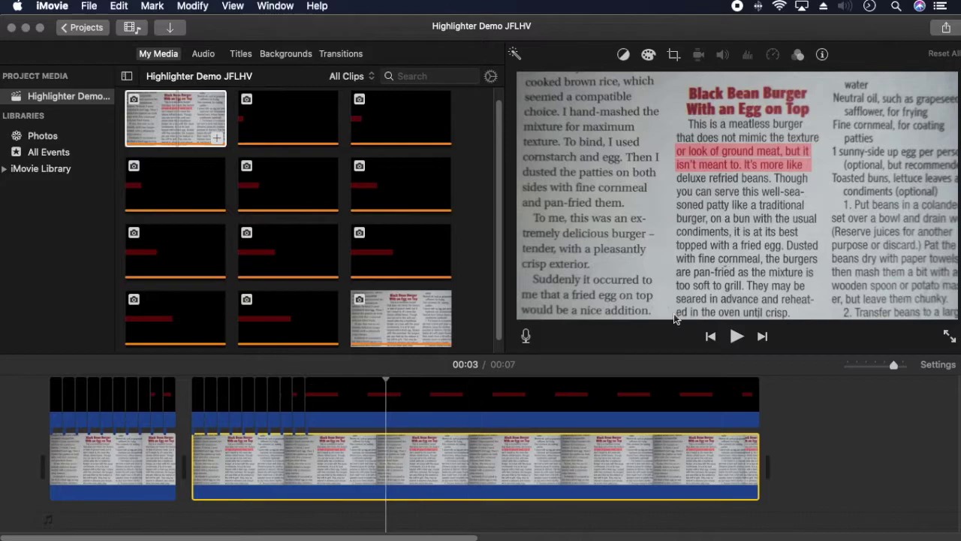
left_click(739, 337)
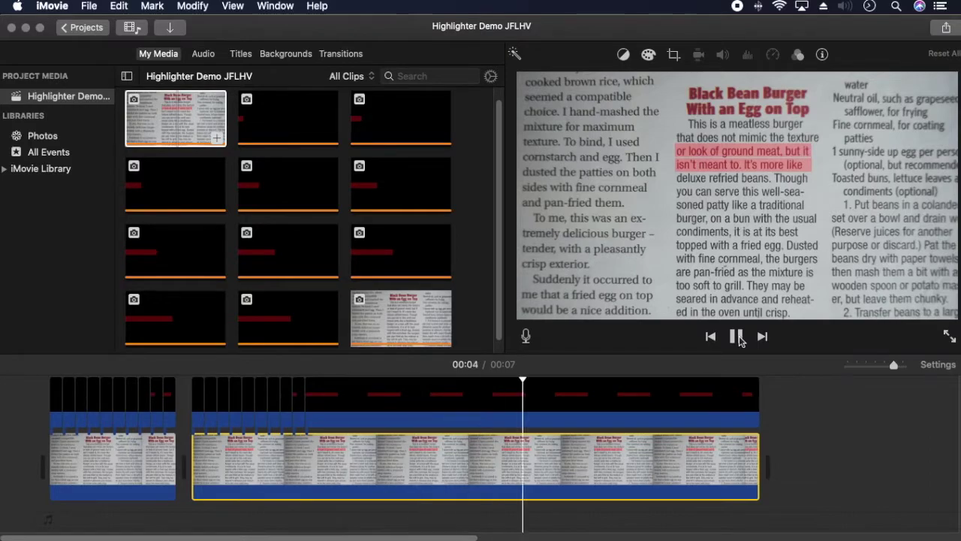
Export the movie to the Desktop as 'Animated Normal Speed', then reopen the media import window.
left_click(947, 30)
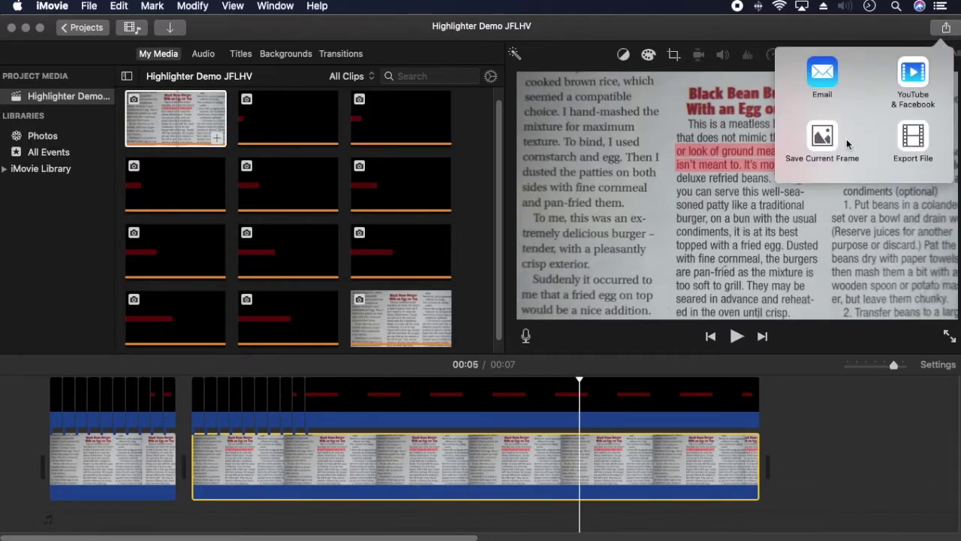
left_click(913, 137)
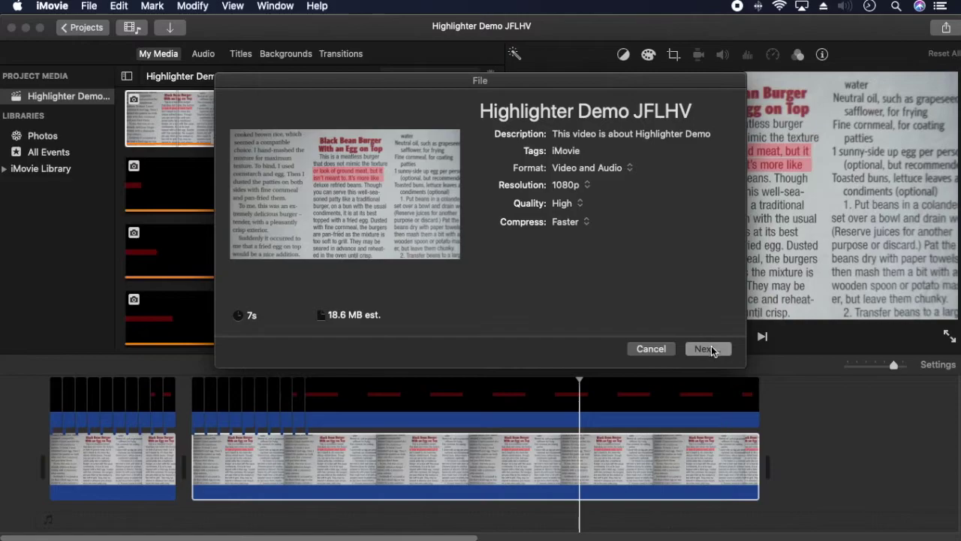
left_click(709, 349)
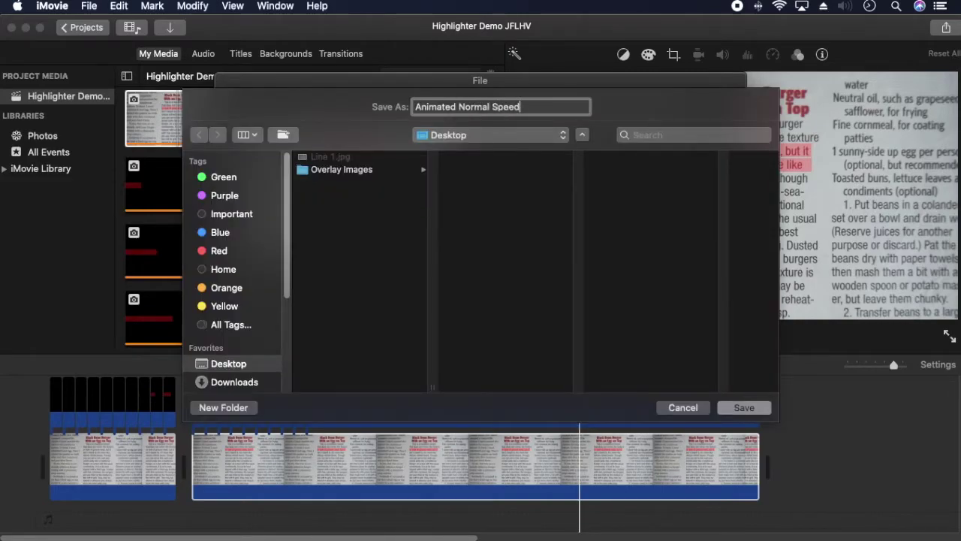
left_click(745, 407)
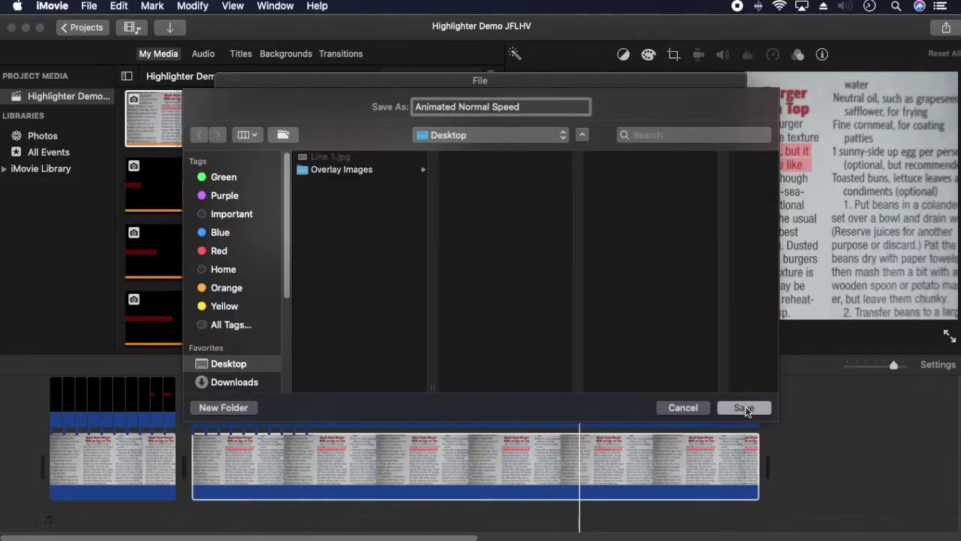
left_click(931, 39)
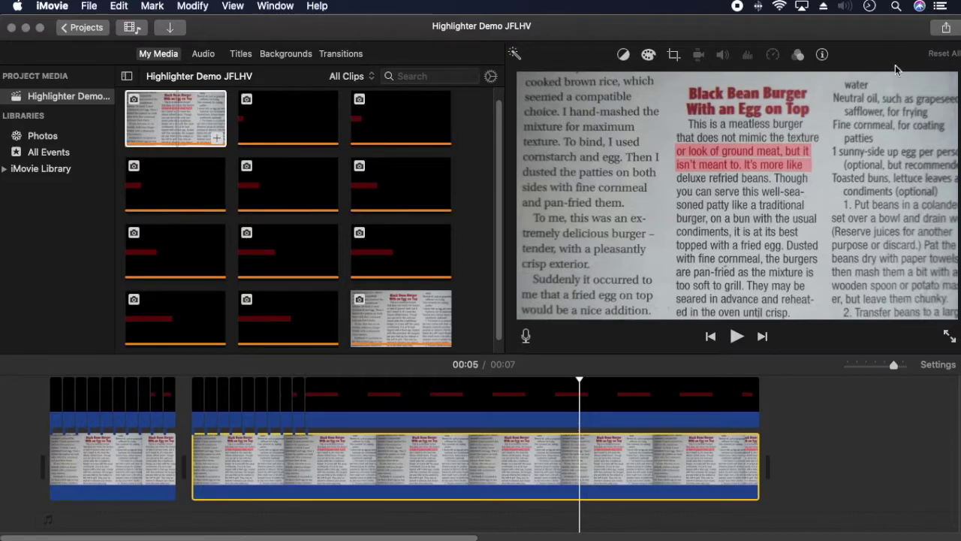
left_click(169, 27)
Import the 7.3-second 'Animated Normal Speed' movie and make it the timeline's only clip.
left_click(269, 309)
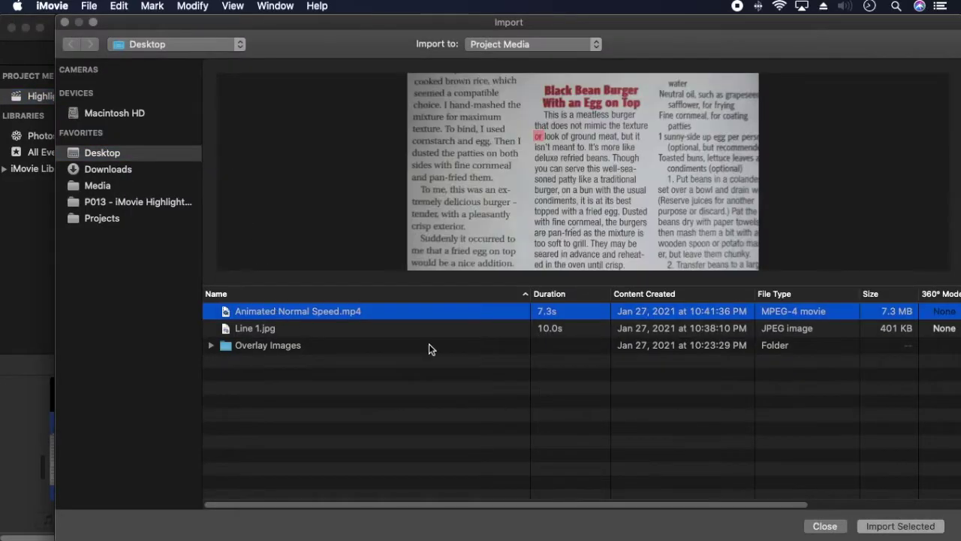
left_click(900, 525)
left_click_drag(804, 487, 22, 422)
key("Delete")
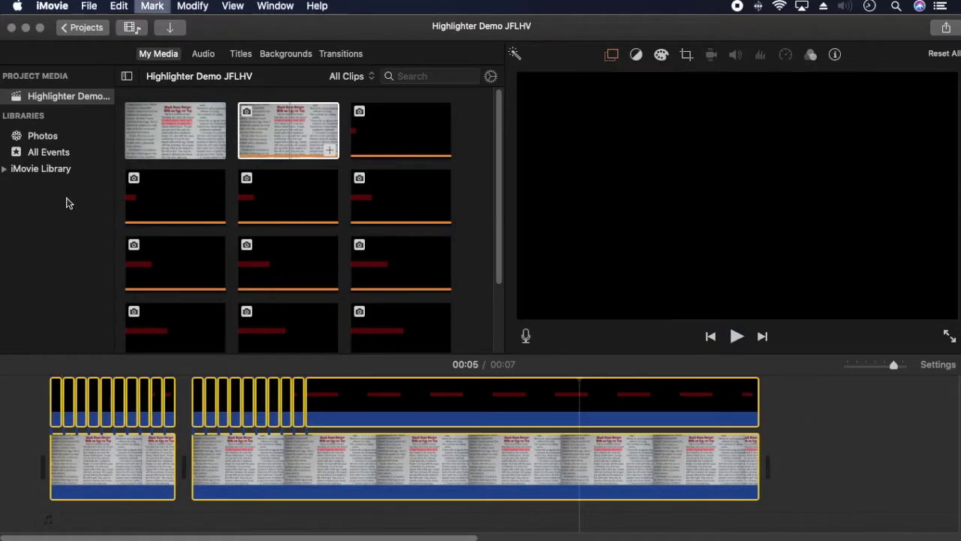
left_click_drag(167, 149, 75, 458)
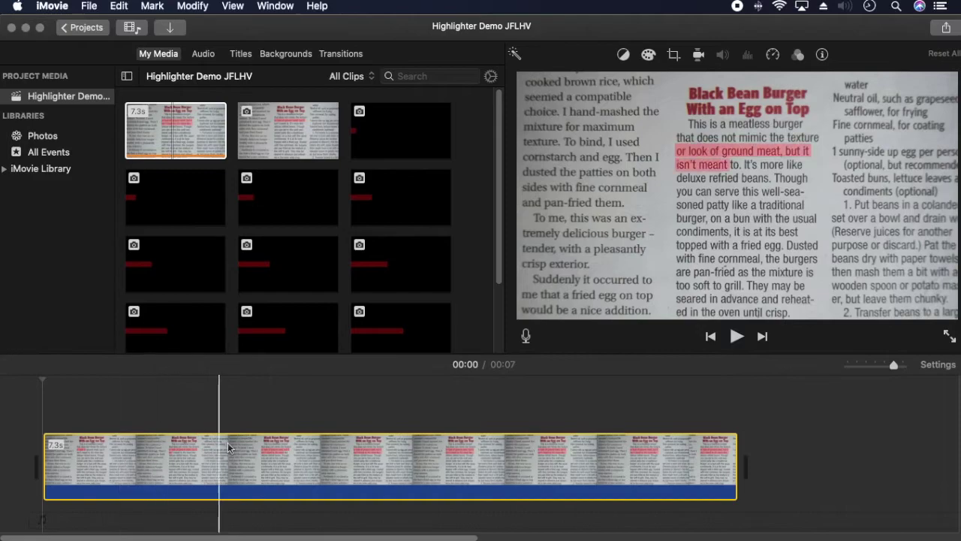
left_click(772, 54)
Set a custom 220% speed so the clip runs 3 seconds.
left_click(623, 80)
left_click(644, 105)
left_click(684, 81)
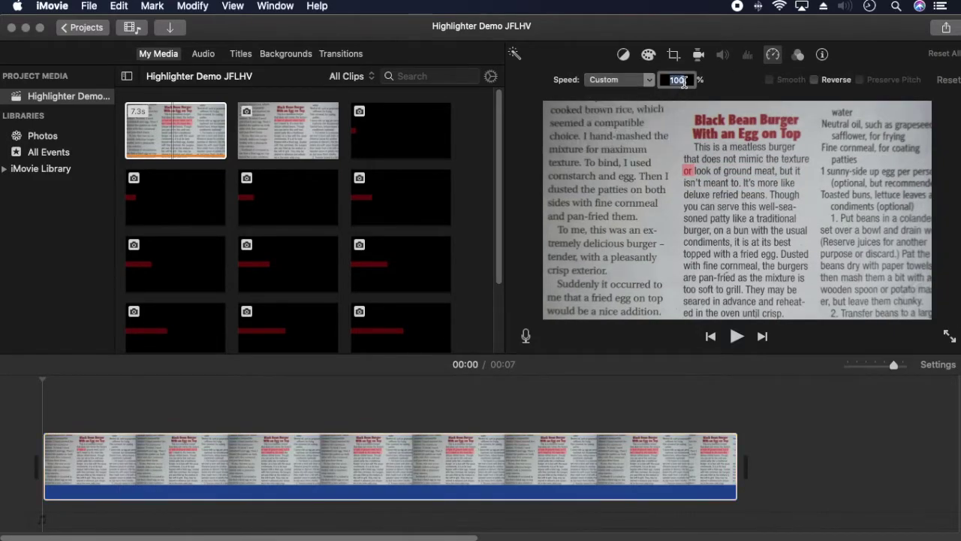
key("Return")
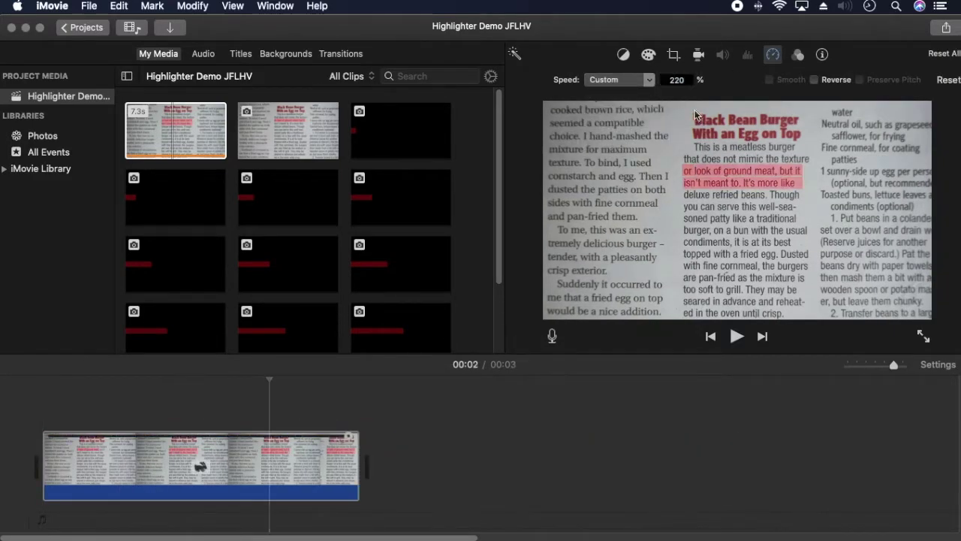
Apply a Ken Burns move with a resized end frame and play it back.
left_click(674, 56)
left_click(712, 80)
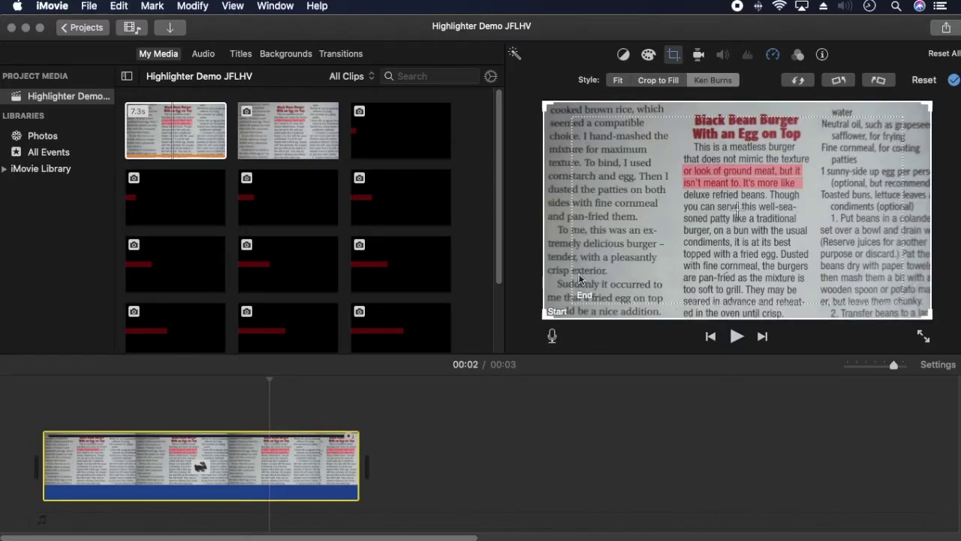
left_click_drag(571, 308, 637, 259)
left_click(736, 337)
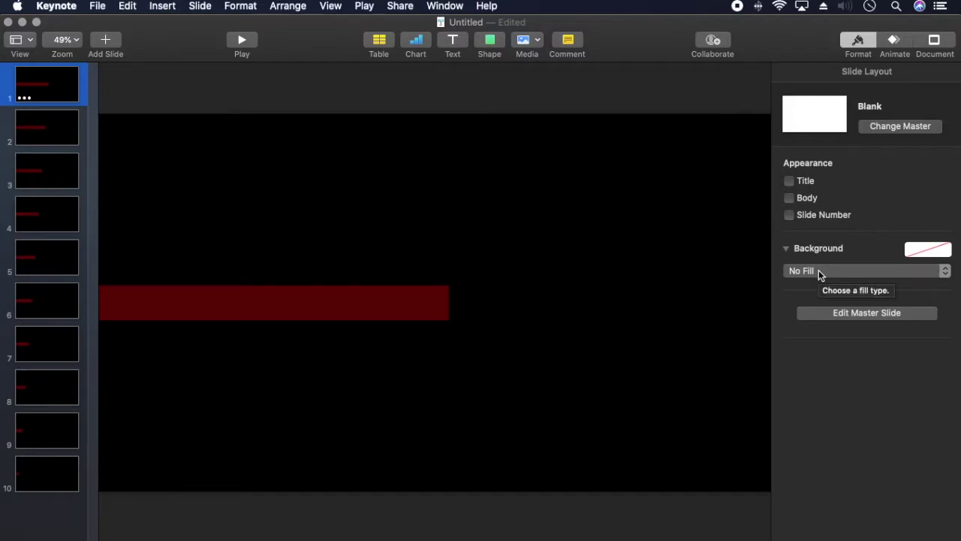
left_click(488, 44)
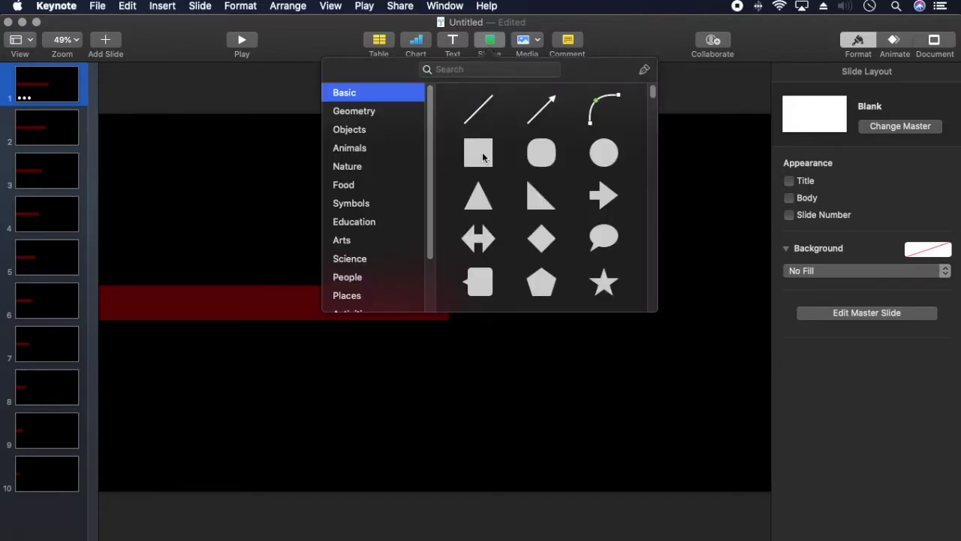
key("super+a")
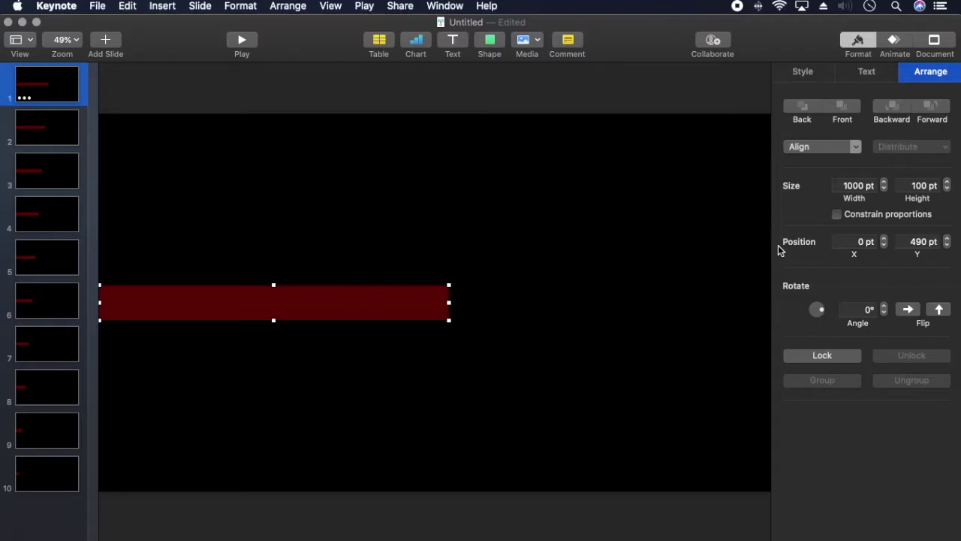
left_click(815, 69)
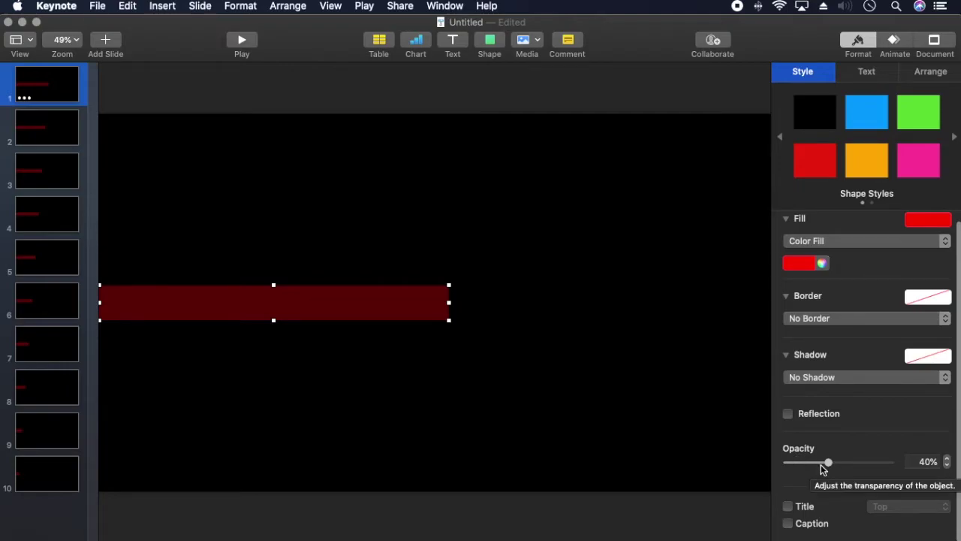
Check the red bar's RGB fill colour values, then go to the next slide.
left_click(824, 263)
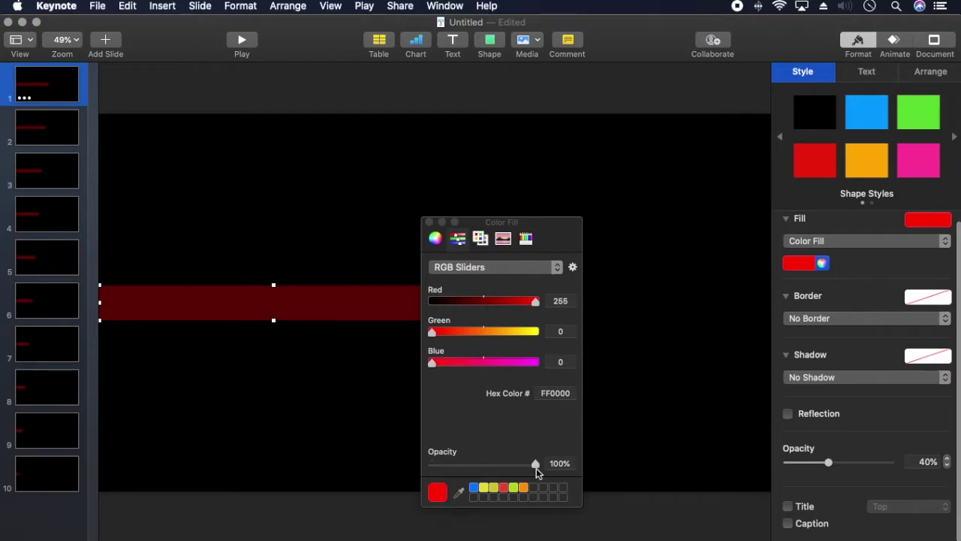
left_click(428, 223)
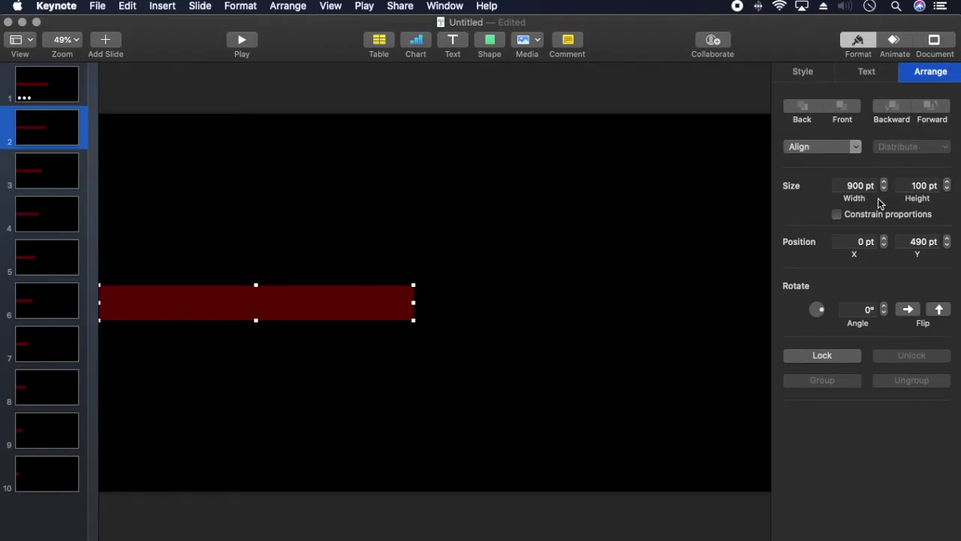
key("Down")
Export the slides as PNG images with transparent backgrounds, named 'Overlay Images'.
left_click(97, 6)
mouse_move(148, 157)
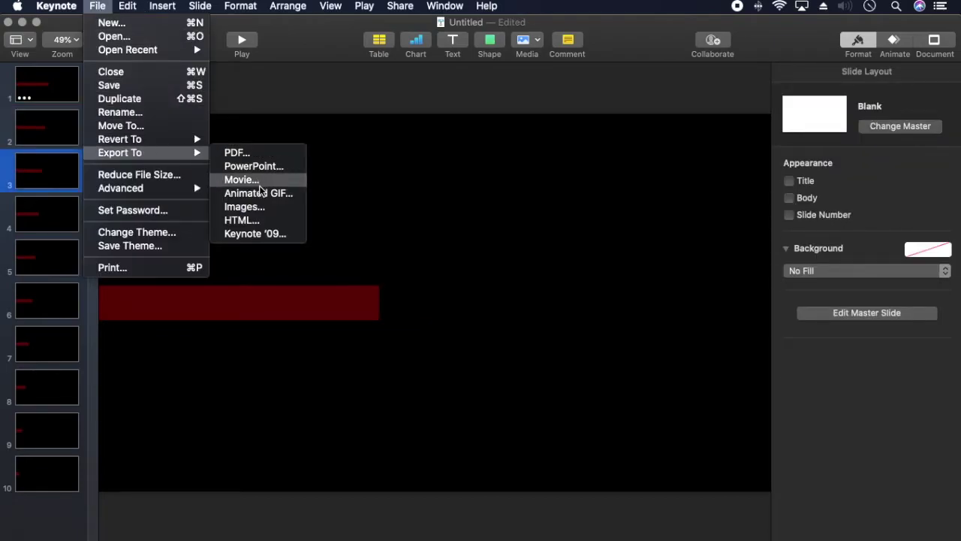
left_click(251, 206)
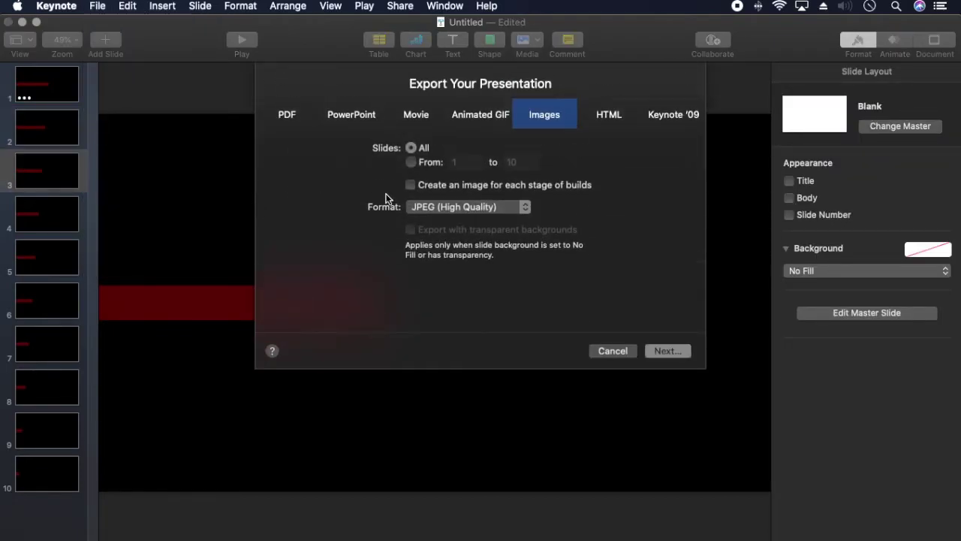
left_click(524, 208)
left_click(438, 232)
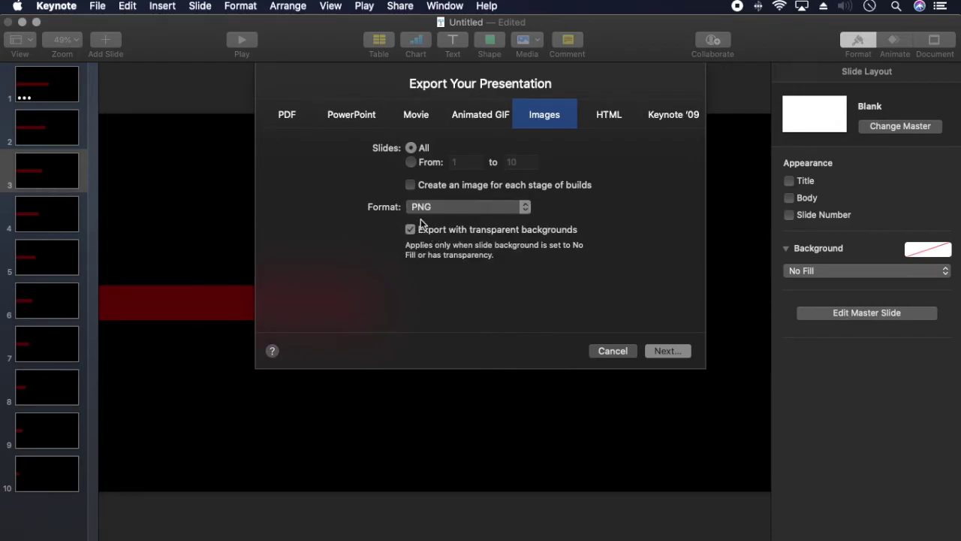
left_click(664, 351)
type("Over")
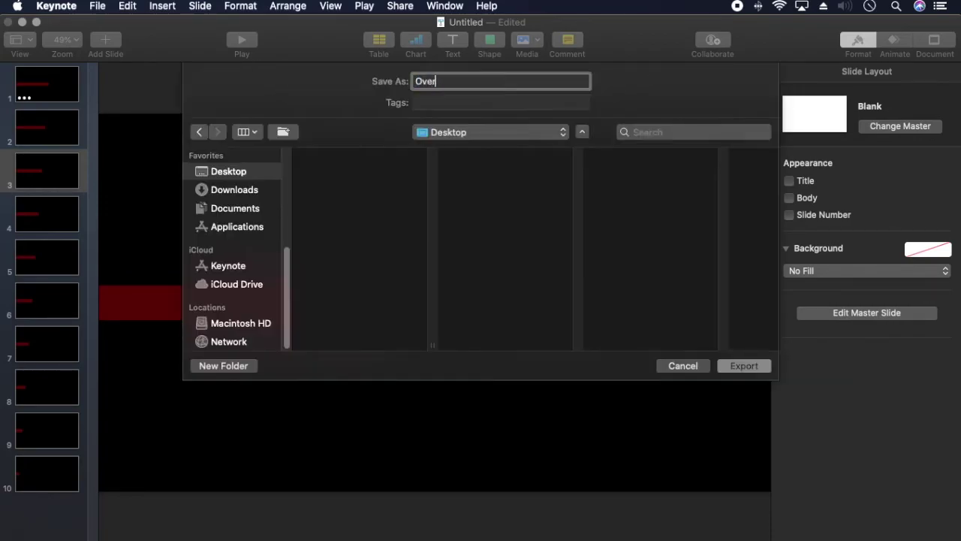
type("lay Images")
Finish the Keynote image export, then apply the X-Ray filter to the yellow highlighter overlay clip.
left_click(743, 368)
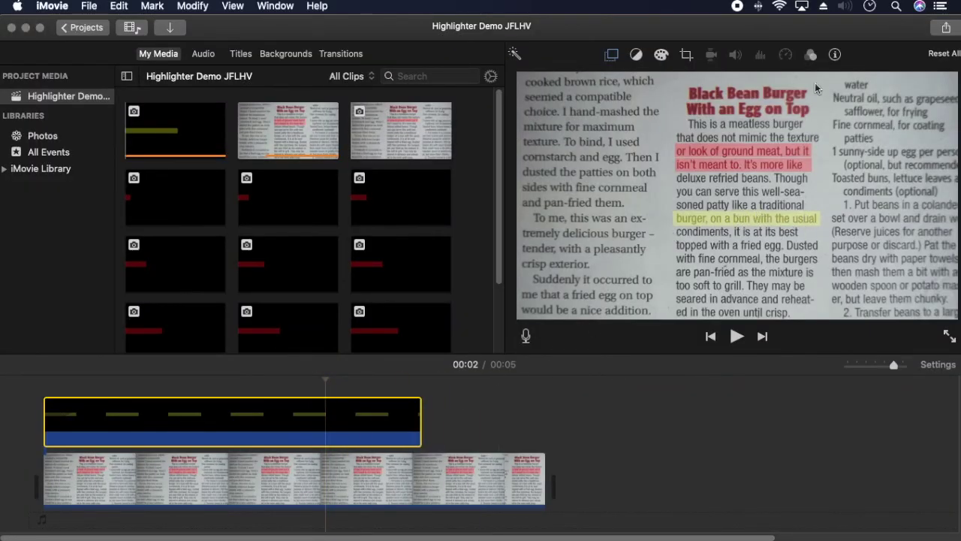
left_click(811, 56)
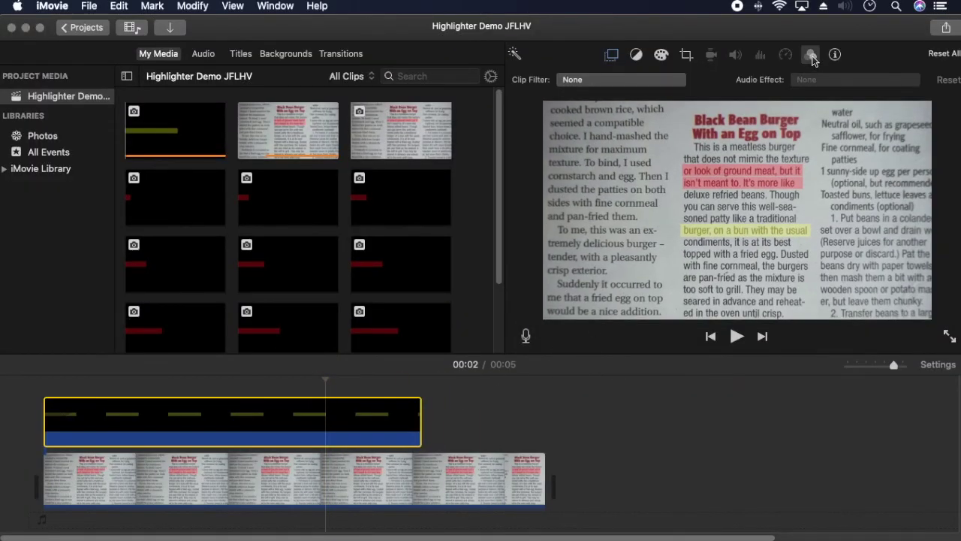
left_click(590, 81)
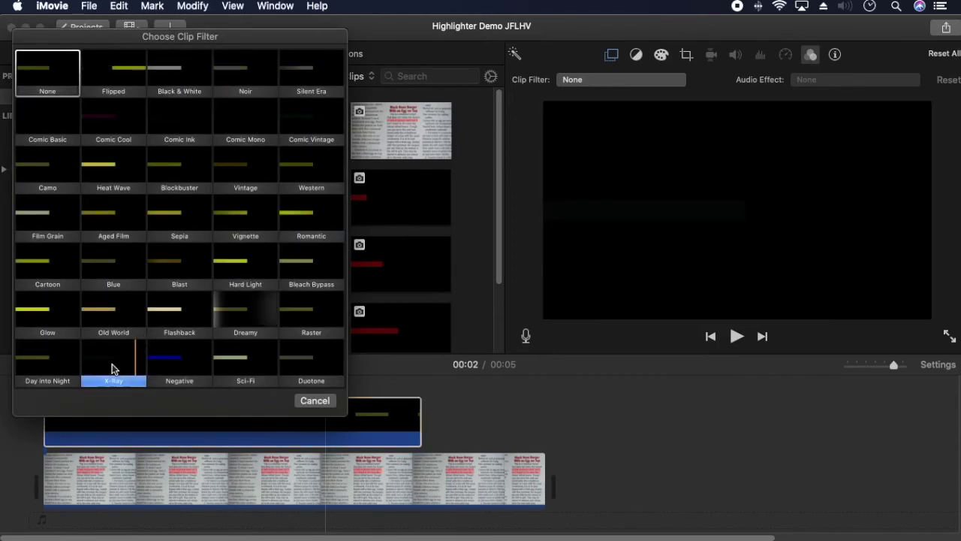
left_click(110, 364)
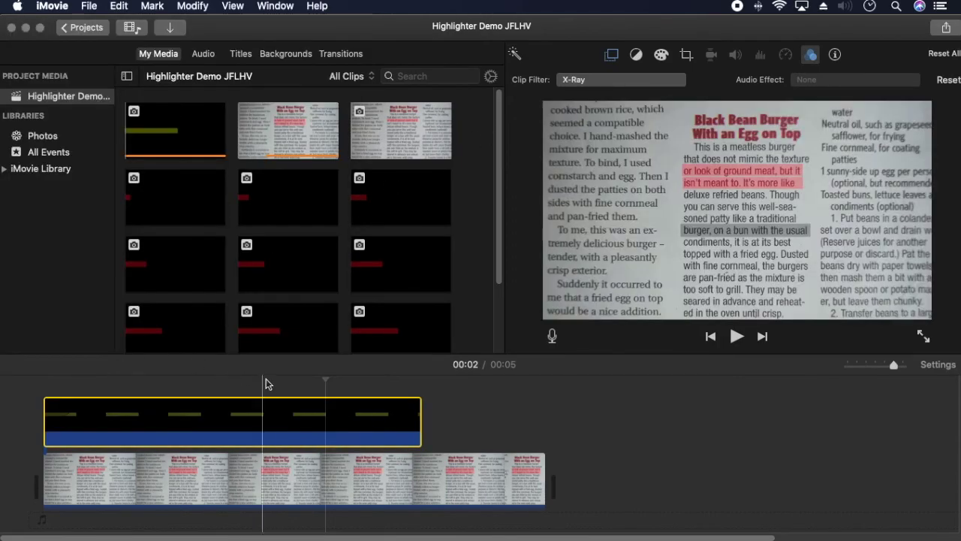